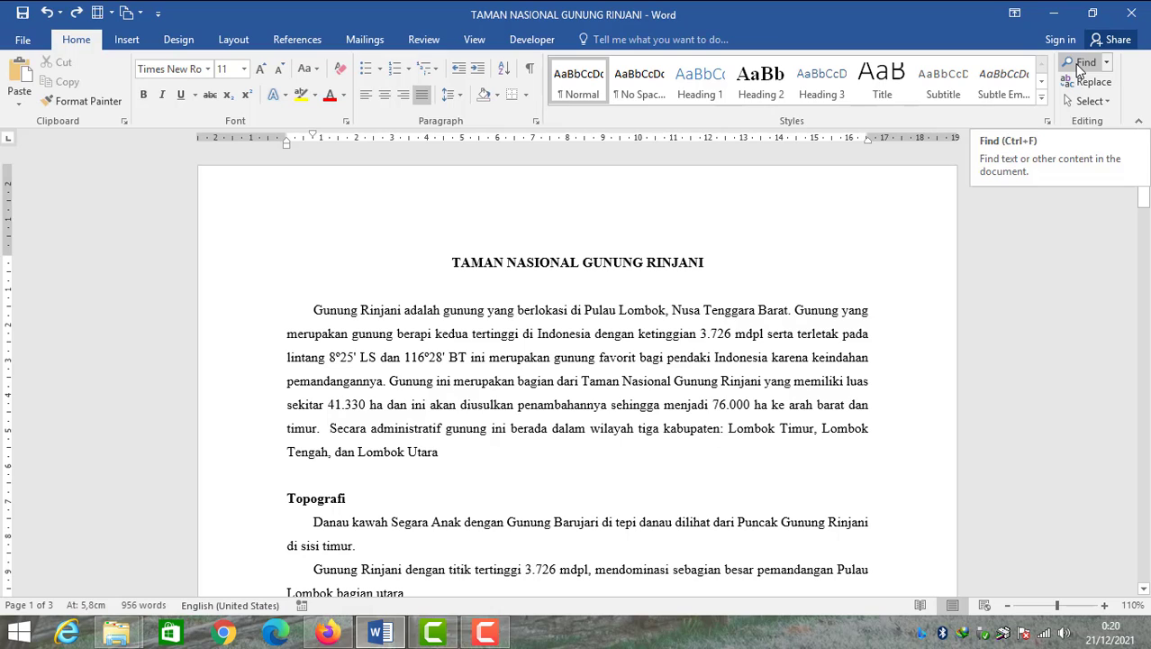
# Open the navigation pane and search the document for Rinjani, copied from the first paragraph
pyautogui.click(1082, 63)
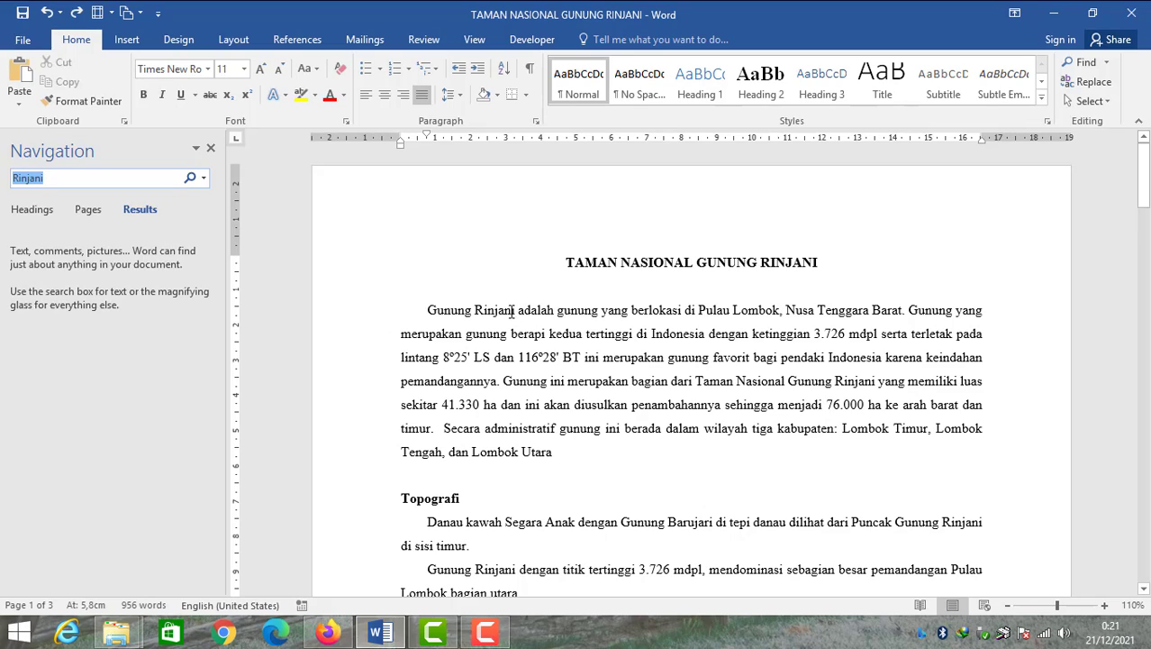
pyautogui.moveTo(512, 310); pyautogui.dragTo(483, 315)
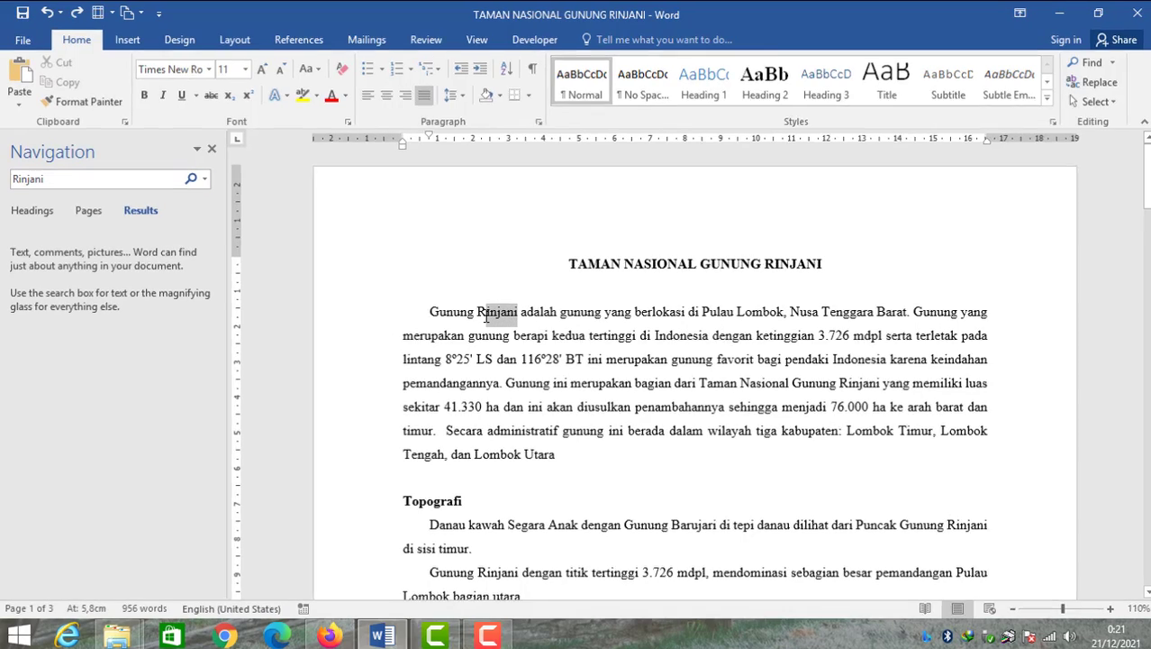
pyautogui.rightClick(485, 315)
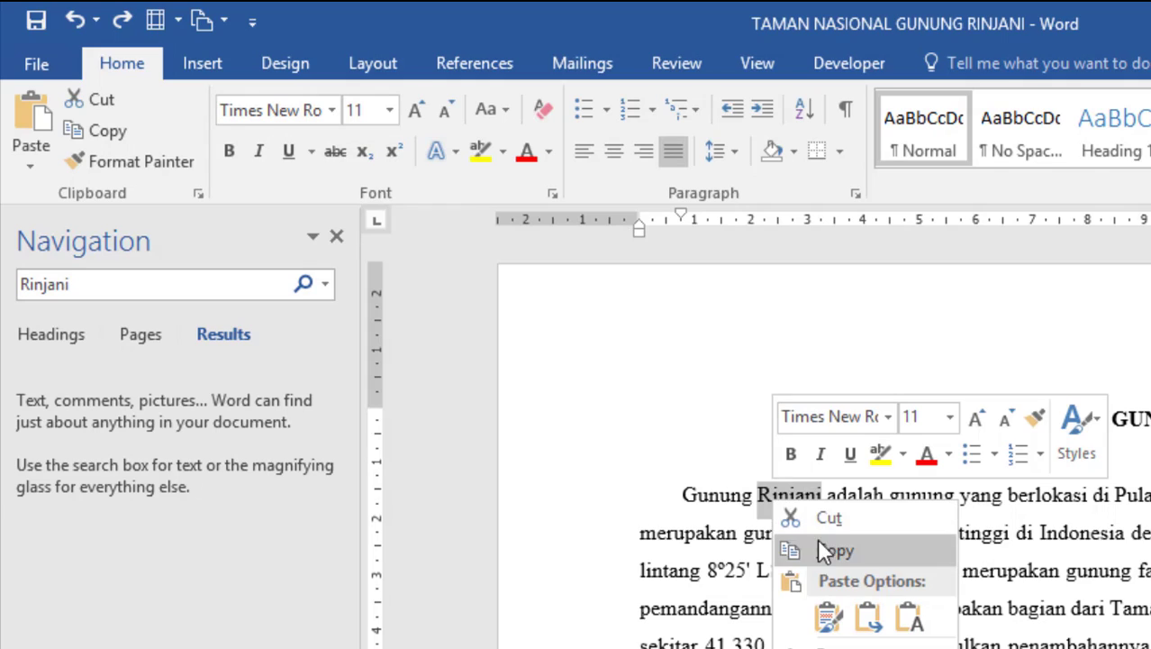
pyautogui.click(820, 545)
pyautogui.doubleClick(70, 284)
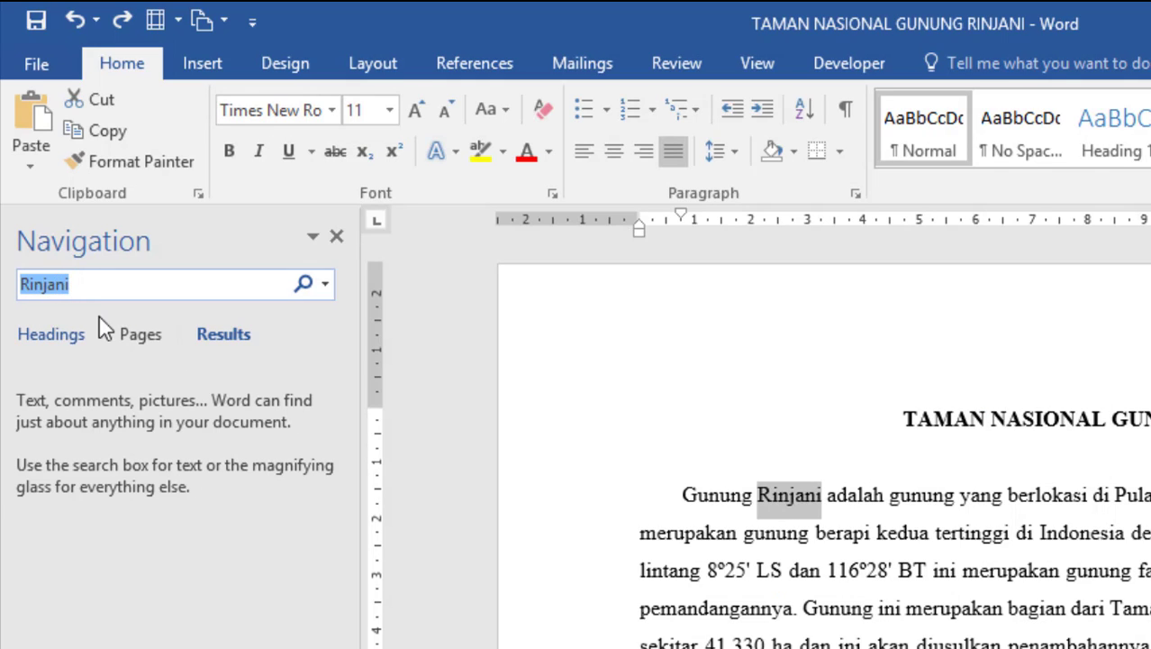
pyautogui.hotkey('ctrl', 'v')
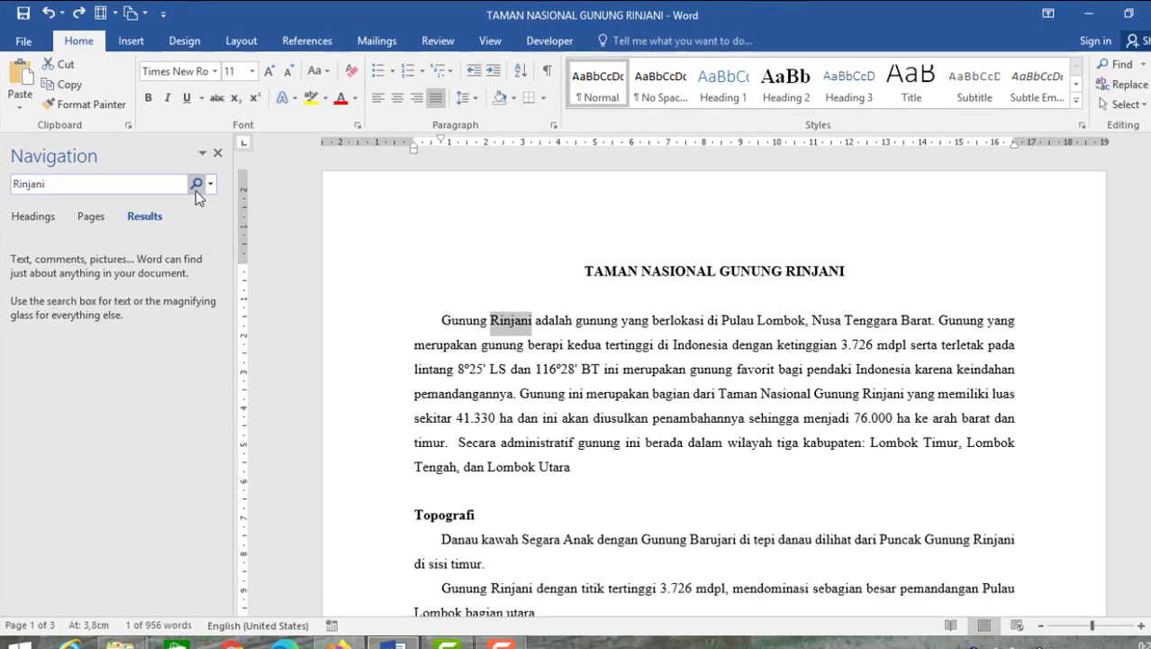
pyautogui.click(196, 190)
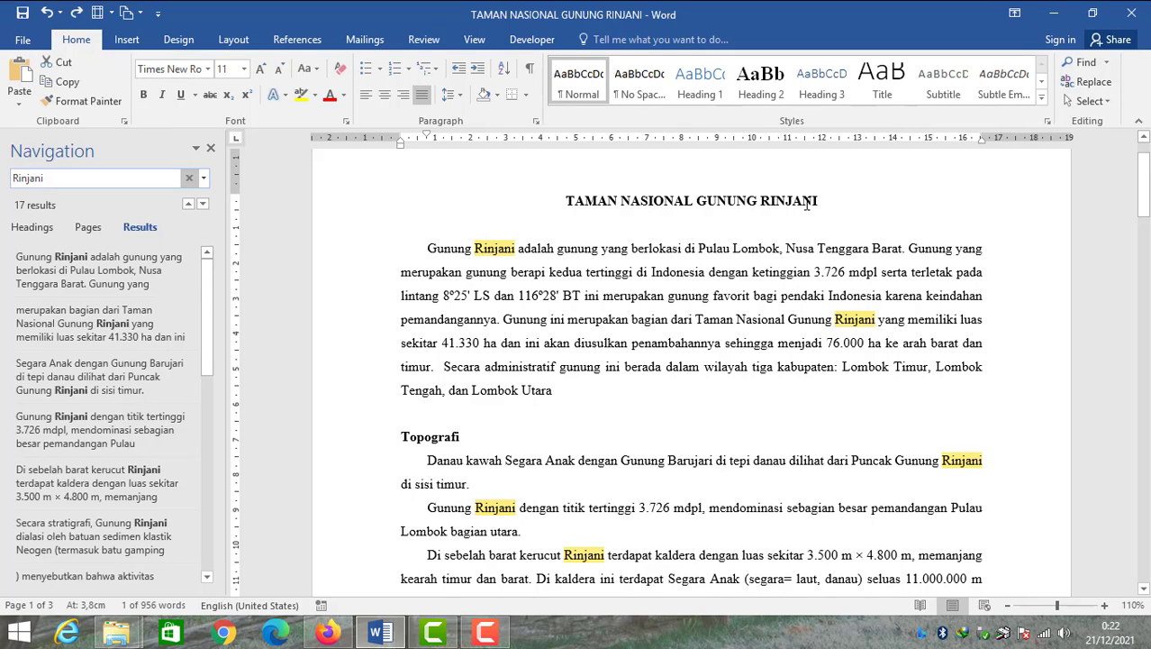
pyautogui.click(87, 181)
pyautogui.click(86, 180)
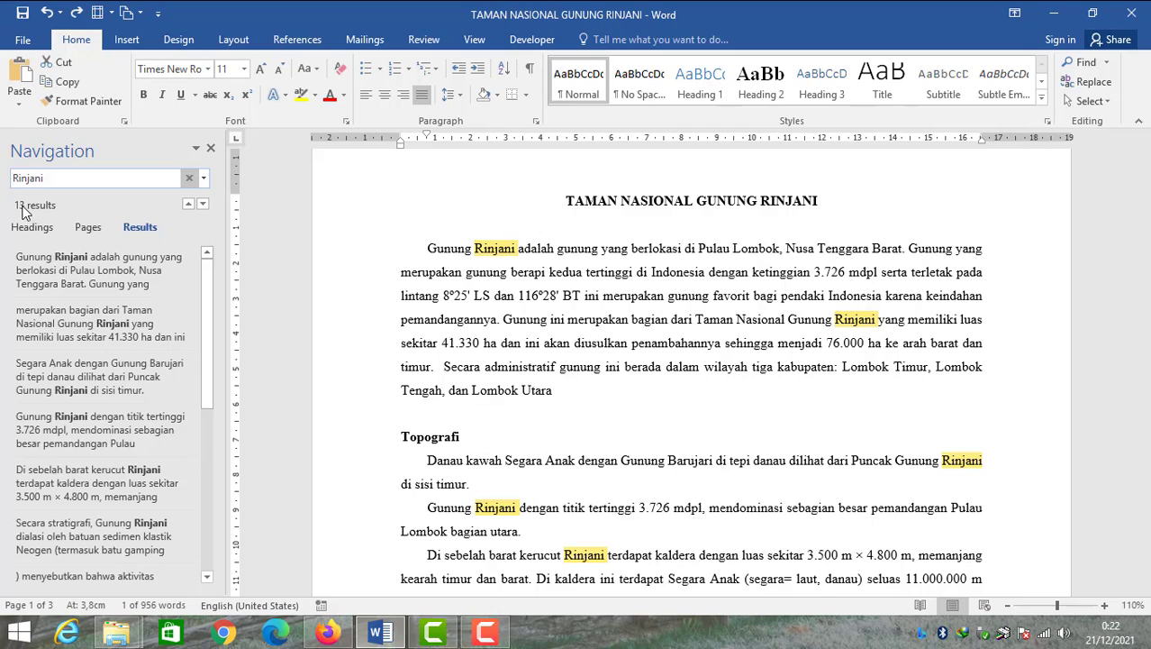
pyautogui.click(63, 178)
pyautogui.click(62, 177)
pyautogui.press('BackSpace')
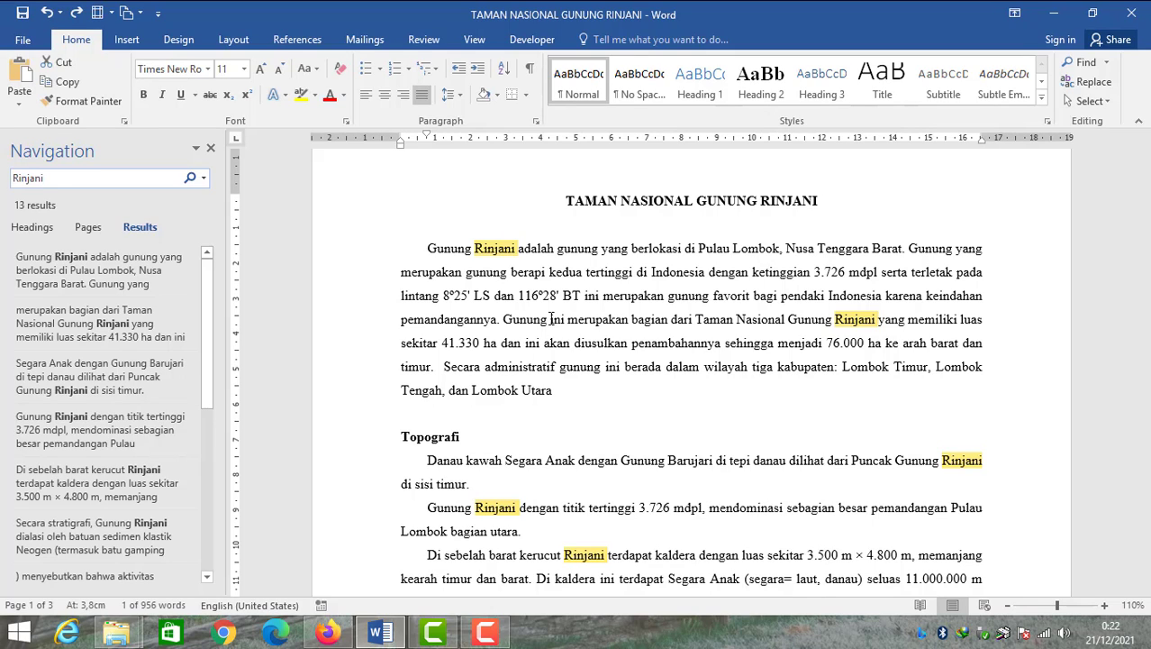
# Replace all occurrences of Rinjani with Semeru throughout the document
pyautogui.click(1082, 91)
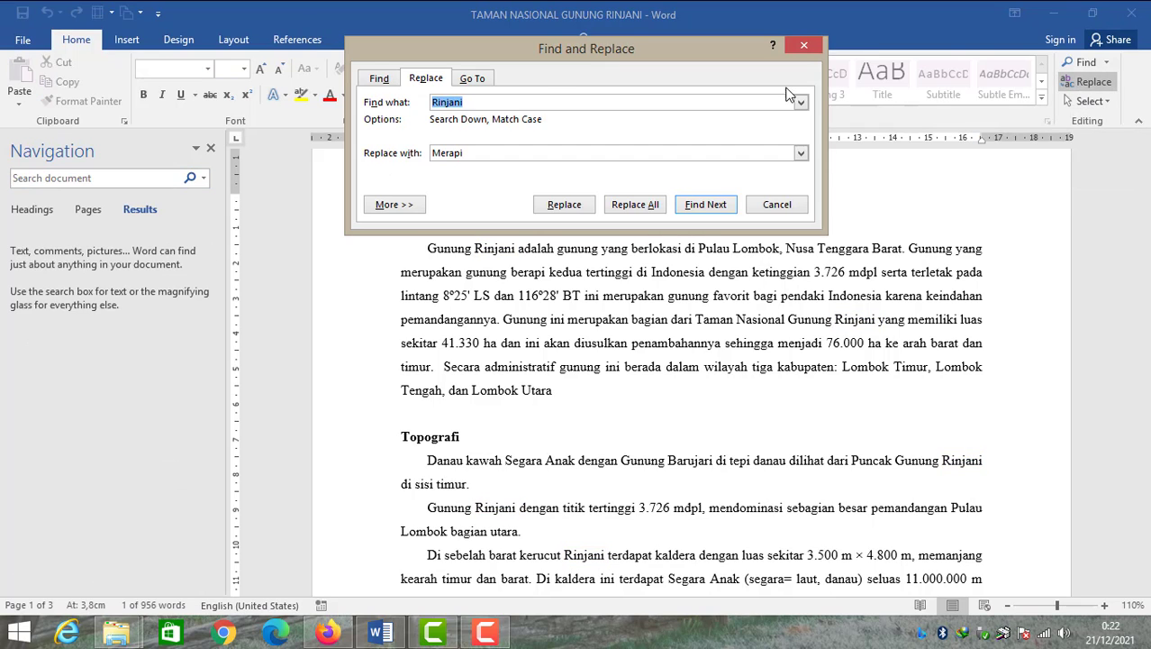
pyautogui.moveTo(583, 122); pyautogui.dragTo(639, 249)
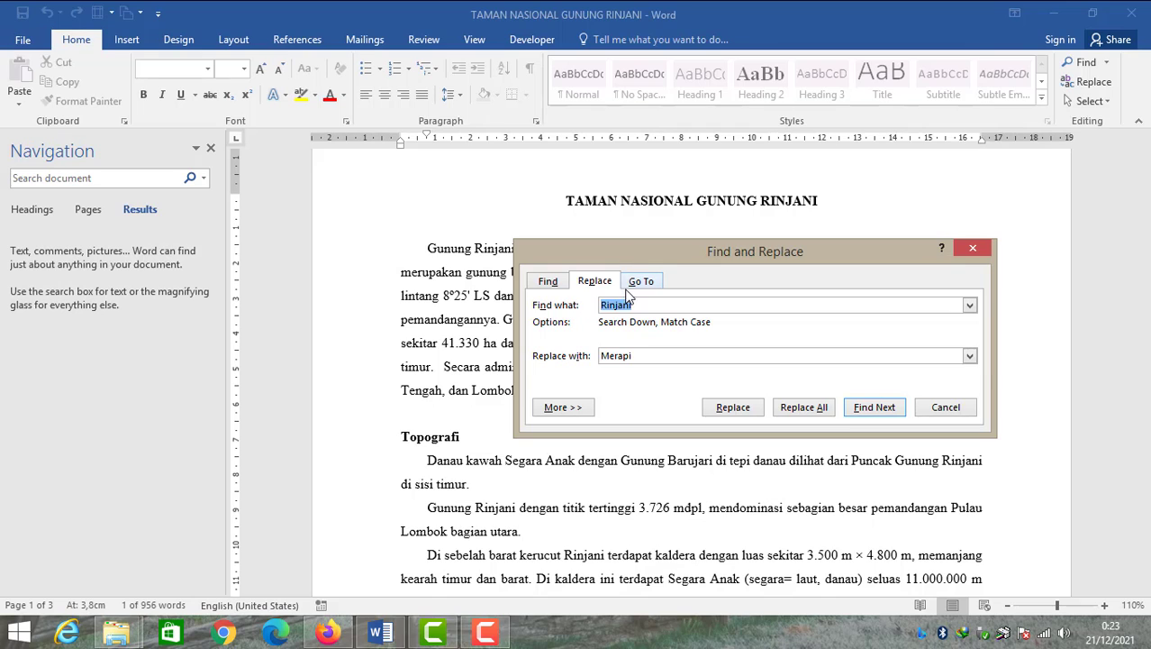
pyautogui.moveTo(641, 259)
pyautogui.mouseDown()
pyautogui.moveTo(654, 318)
pyautogui.moveTo(648, 240)
pyautogui.mouseUp()
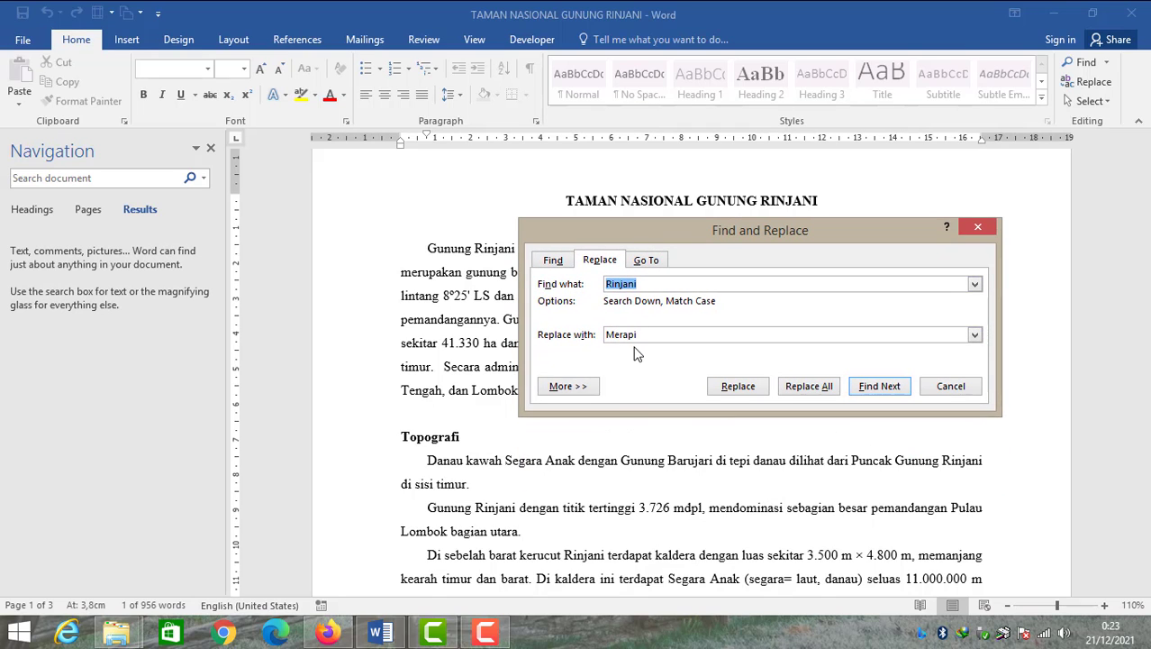
pyautogui.moveTo(646, 338); pyautogui.dragTo(594, 336)
pyautogui.write('Semeru')
pyautogui.click(808, 386)
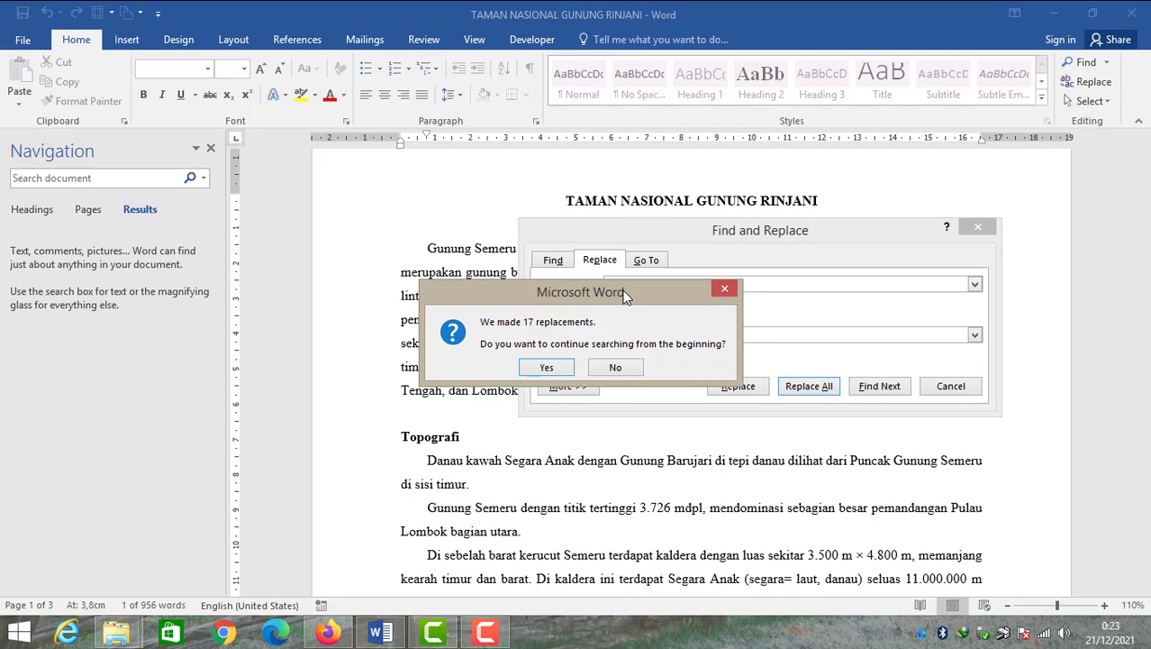
pyautogui.moveTo(618, 295); pyautogui.dragTo(626, 281)
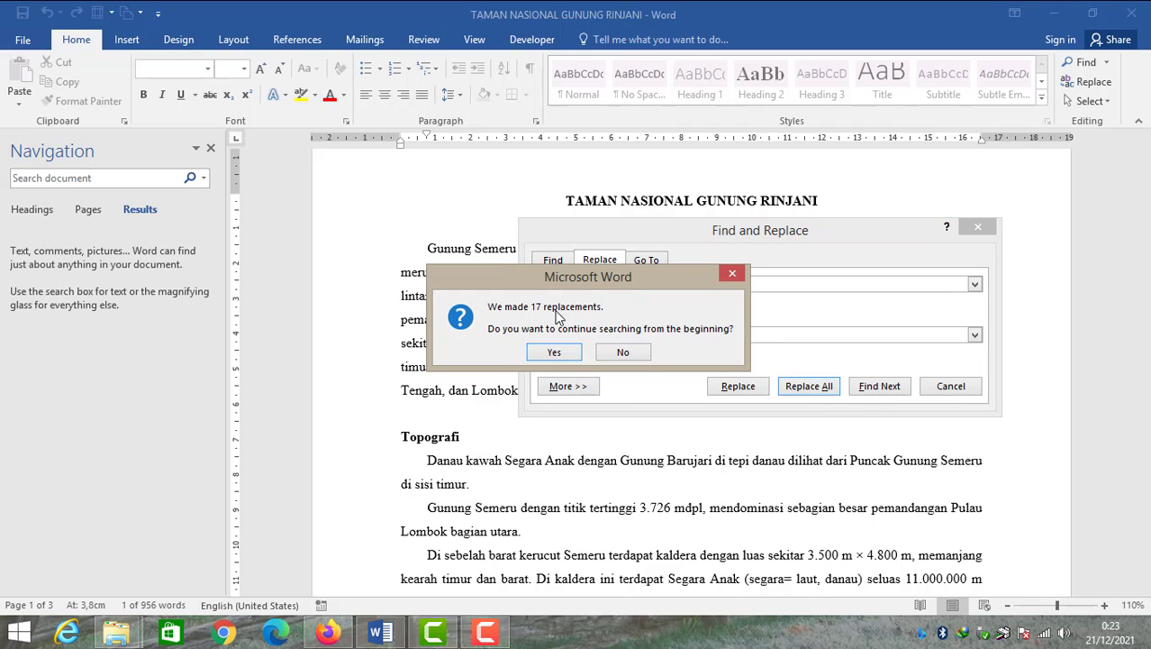
pyautogui.moveTo(581, 280); pyautogui.dragTo(710, 317)
pyautogui.click(681, 389)
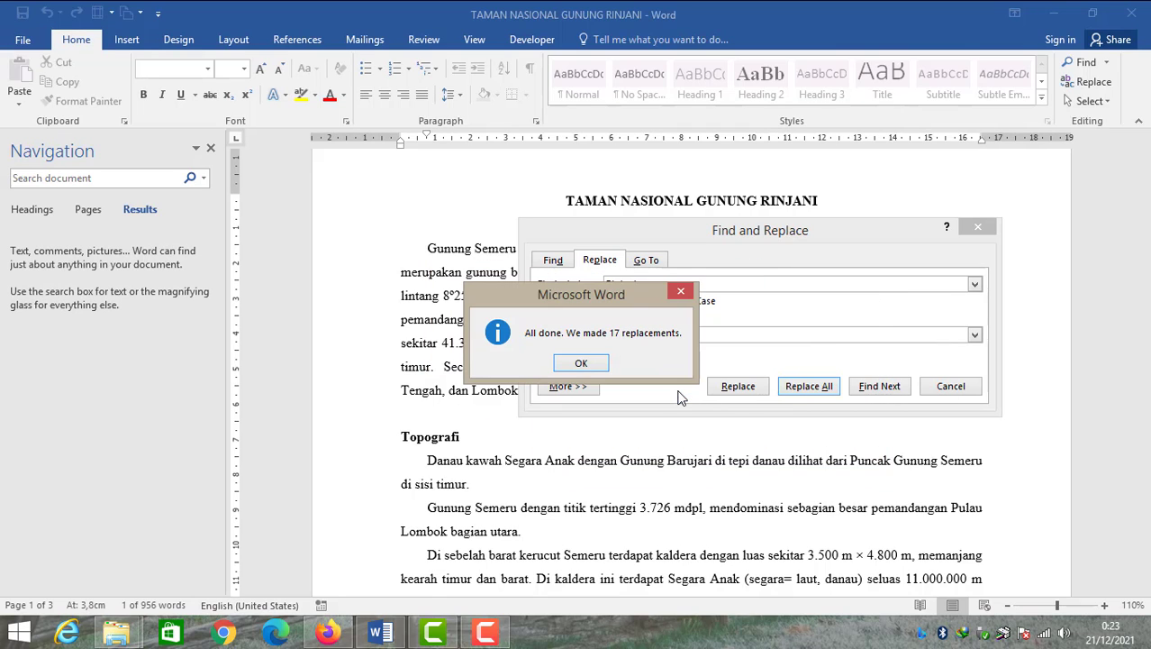
pyautogui.click(582, 363)
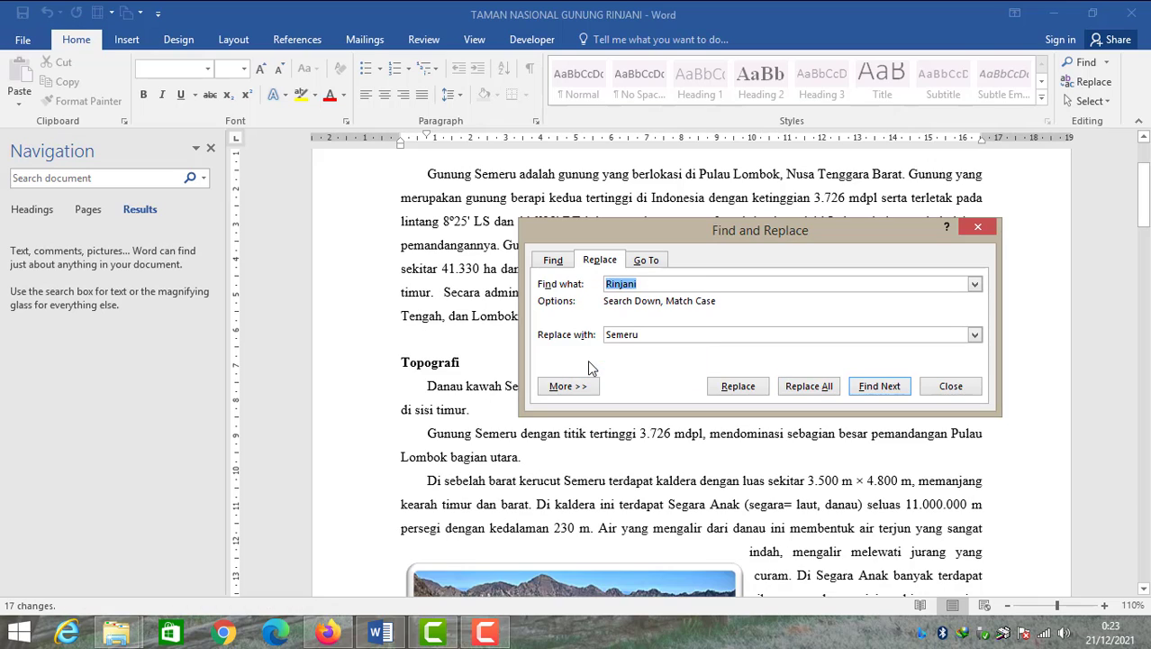
pyautogui.click(950, 386)
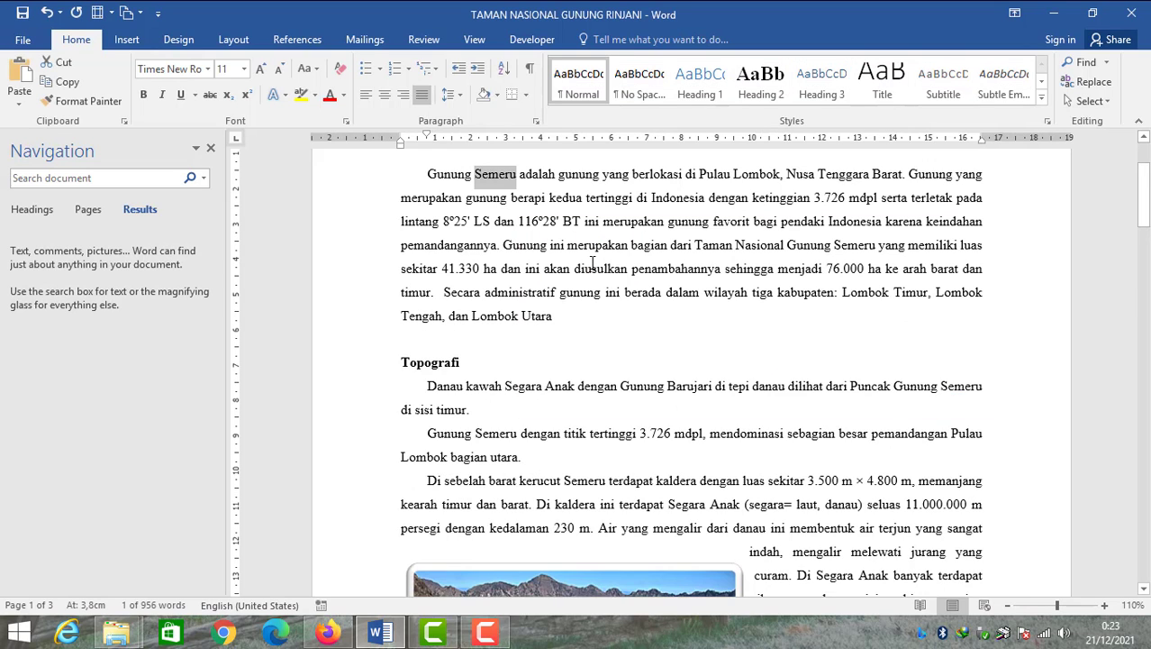
# Examine the words in the title and first paragraph after the replacement
pyautogui.click(505, 194)
pyautogui.scroll(3, 506, 221)
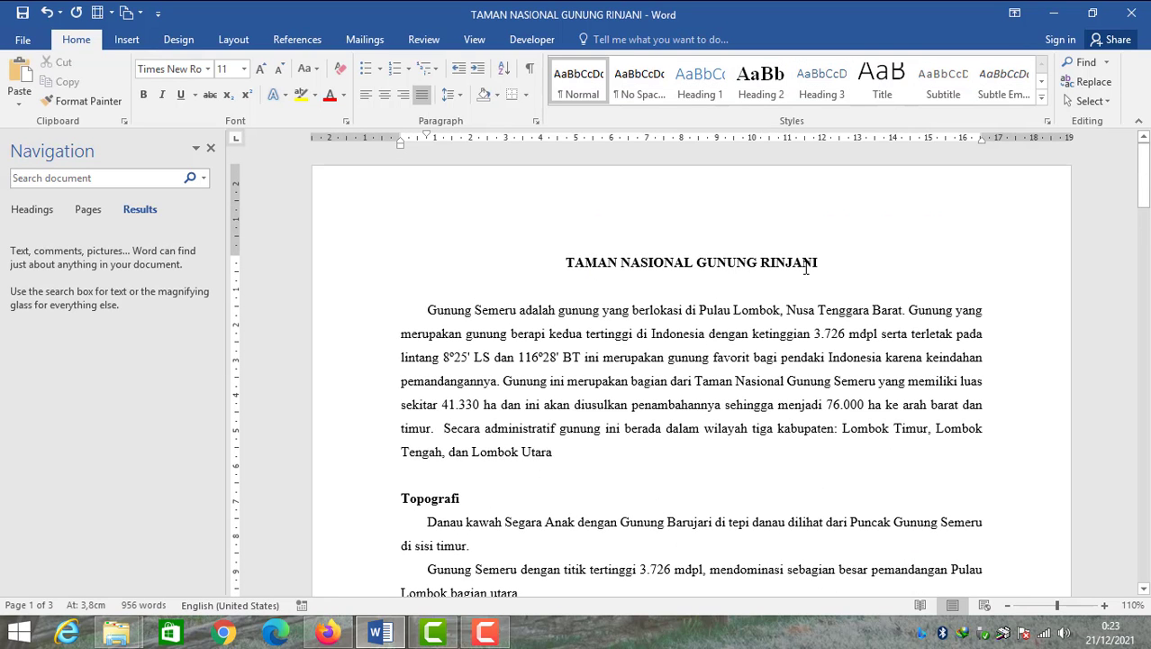
pyautogui.click(795, 264)
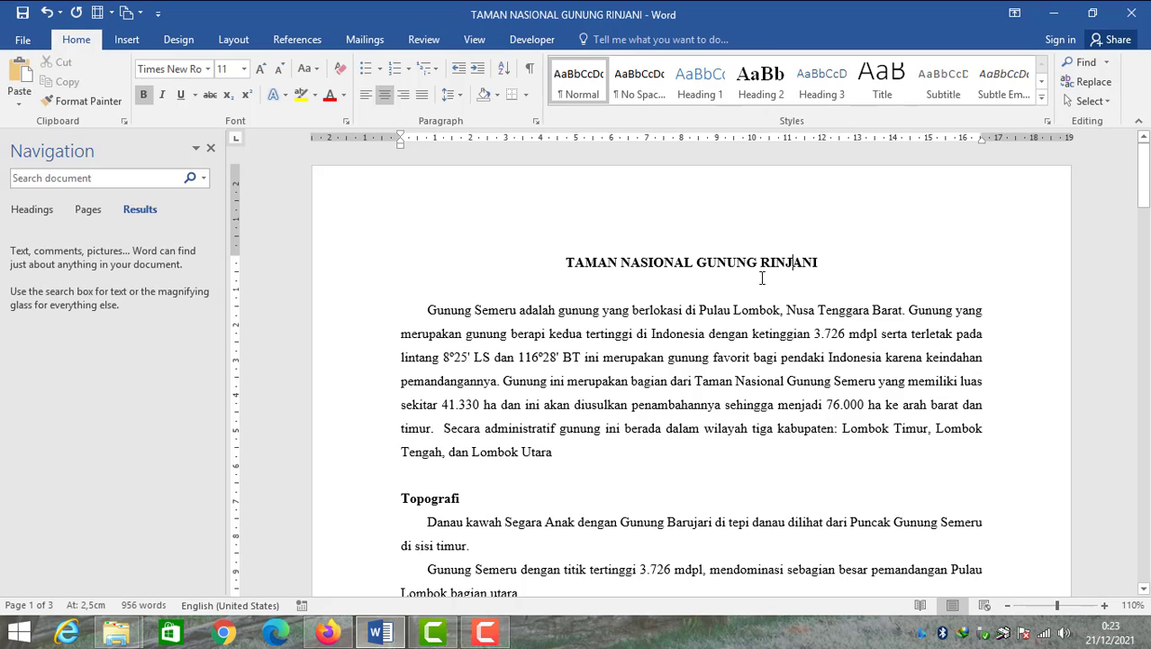
pyautogui.moveTo(818, 263); pyautogui.dragTo(761, 263)
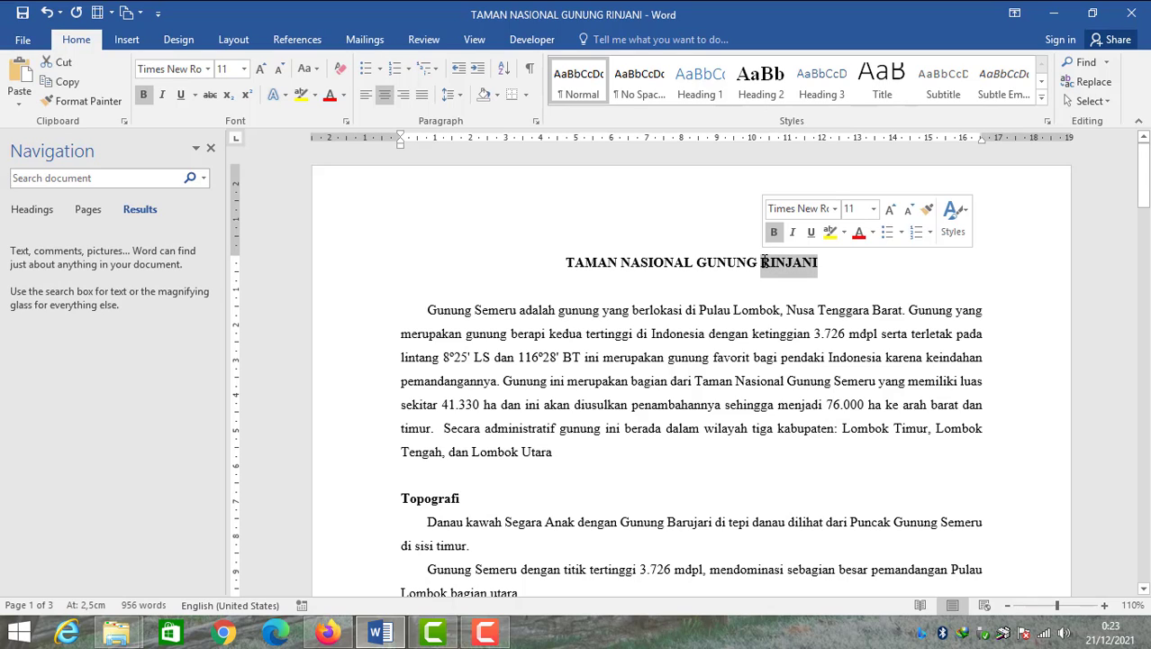
pyautogui.click(503, 317)
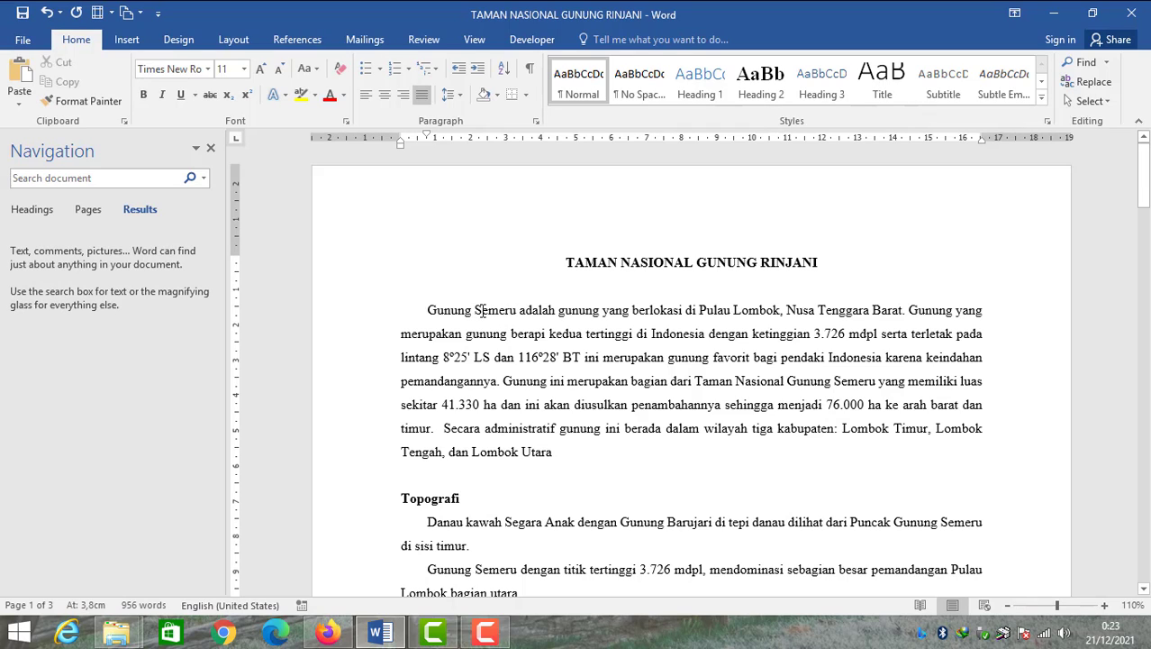
pyautogui.moveTo(478, 310); pyautogui.dragTo(484, 312)
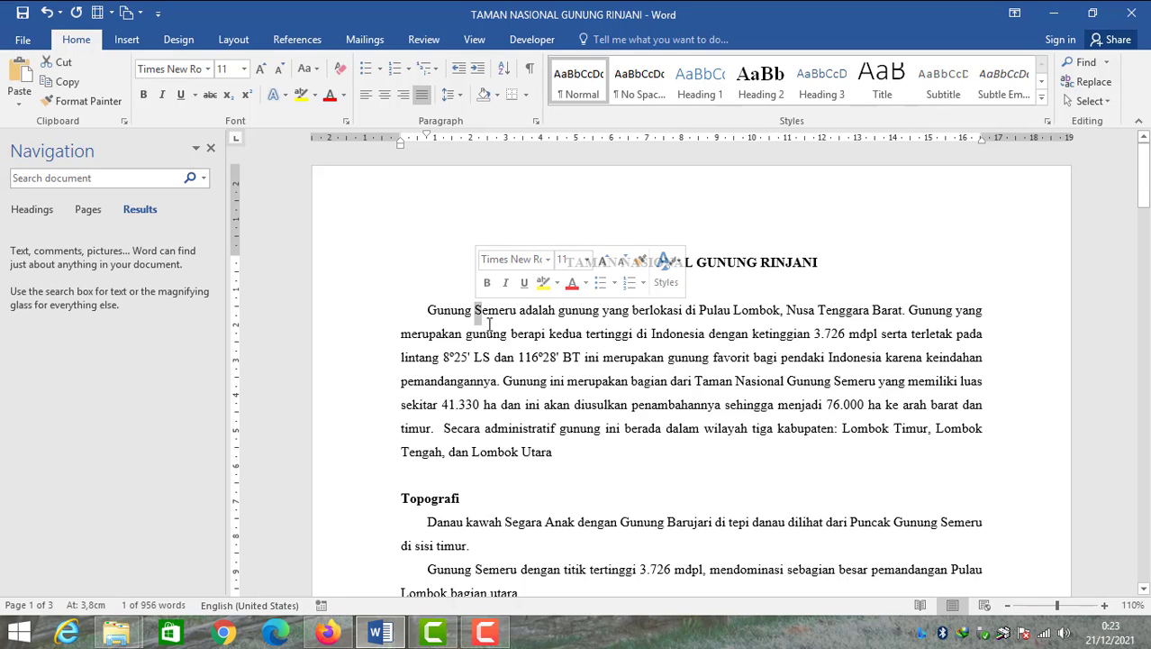
pyautogui.click(493, 313)
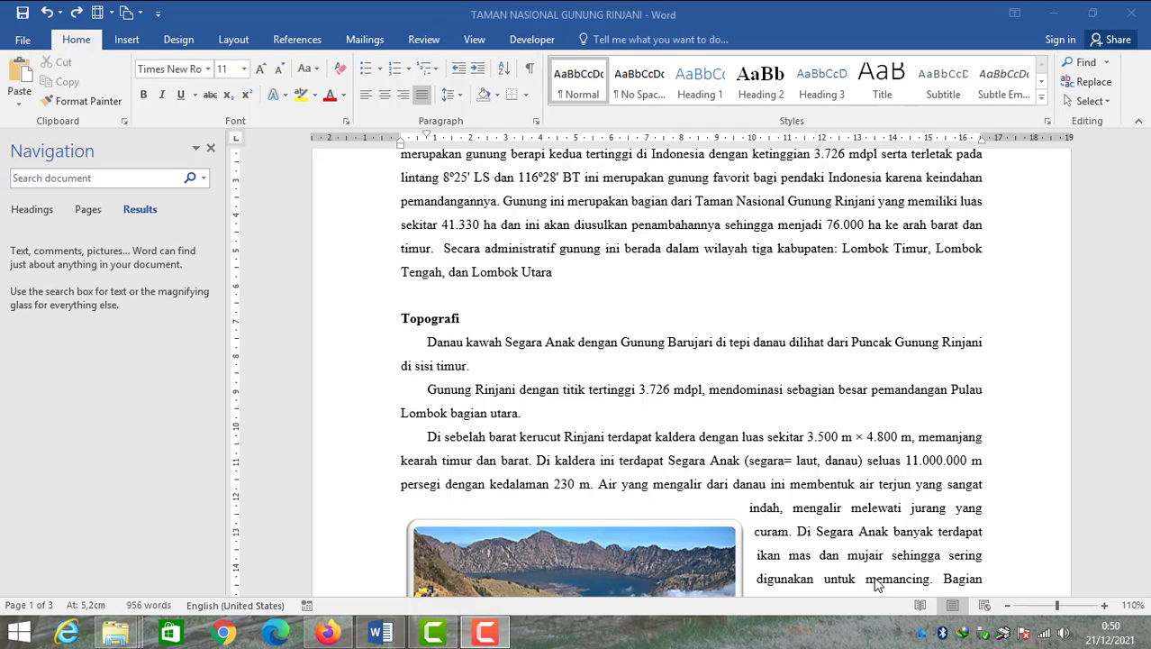
# Open Advanced Find with Rinjani as the search term
pyautogui.click(1107, 63)
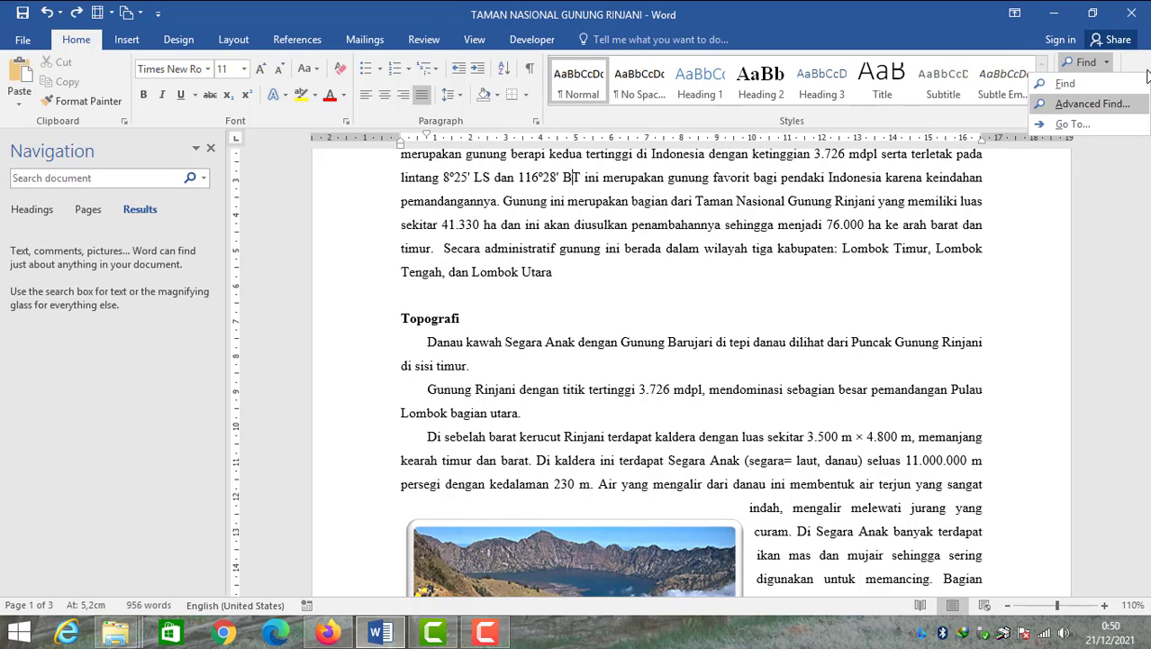
pyautogui.click(1139, 64)
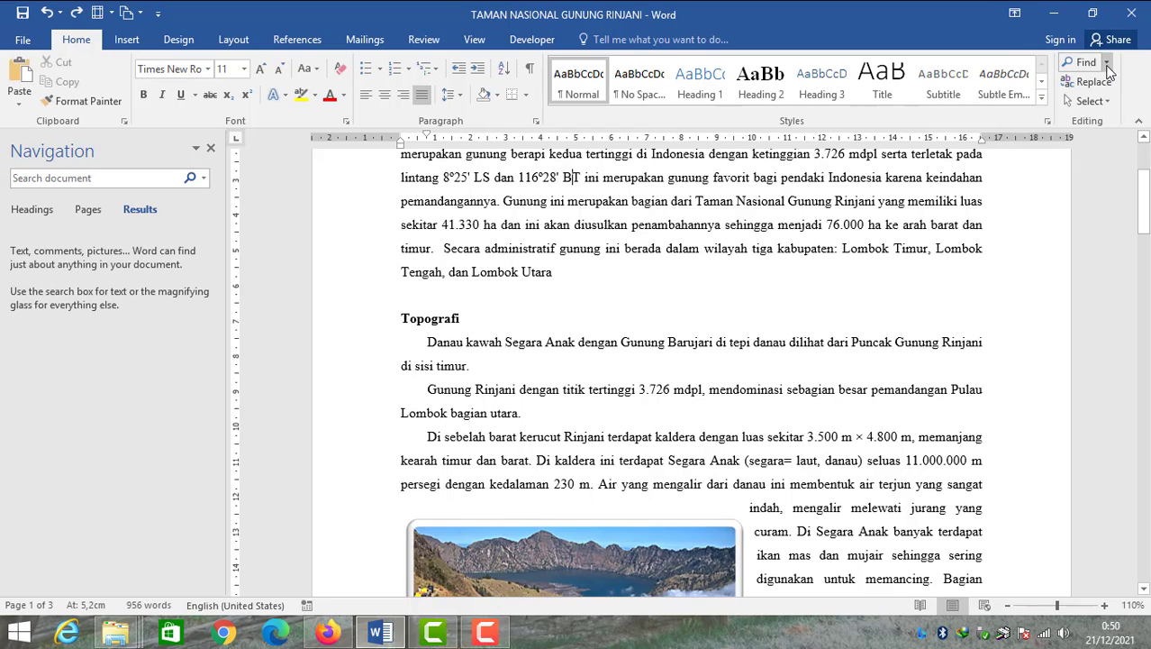
pyautogui.click(1107, 63)
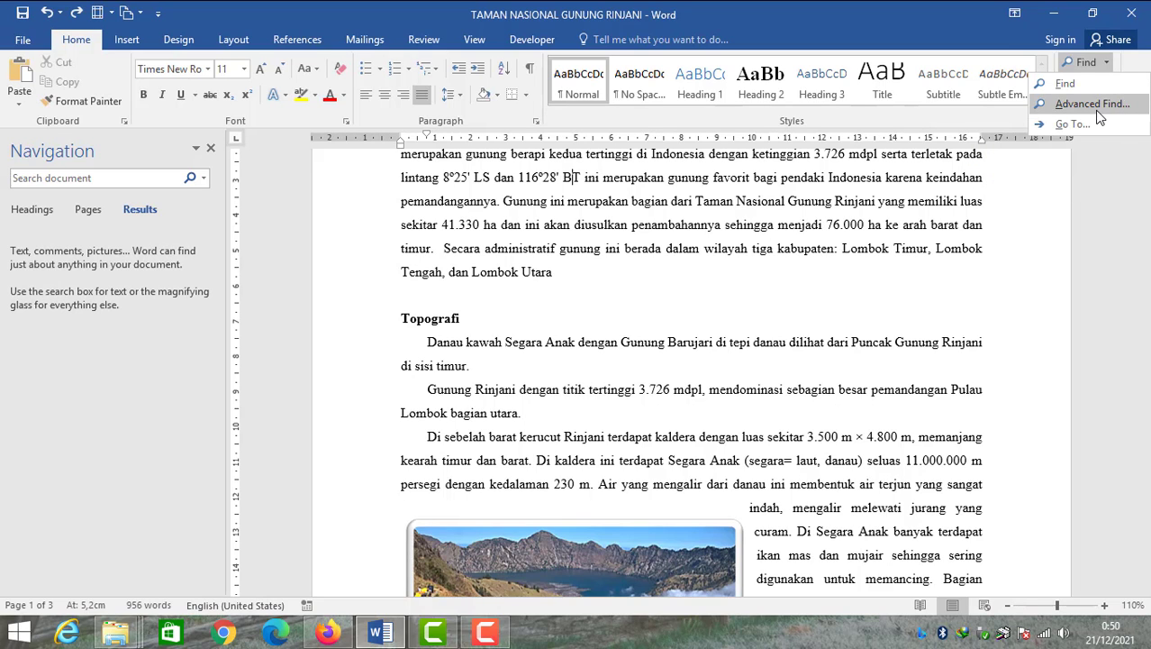
pyautogui.click(1095, 108)
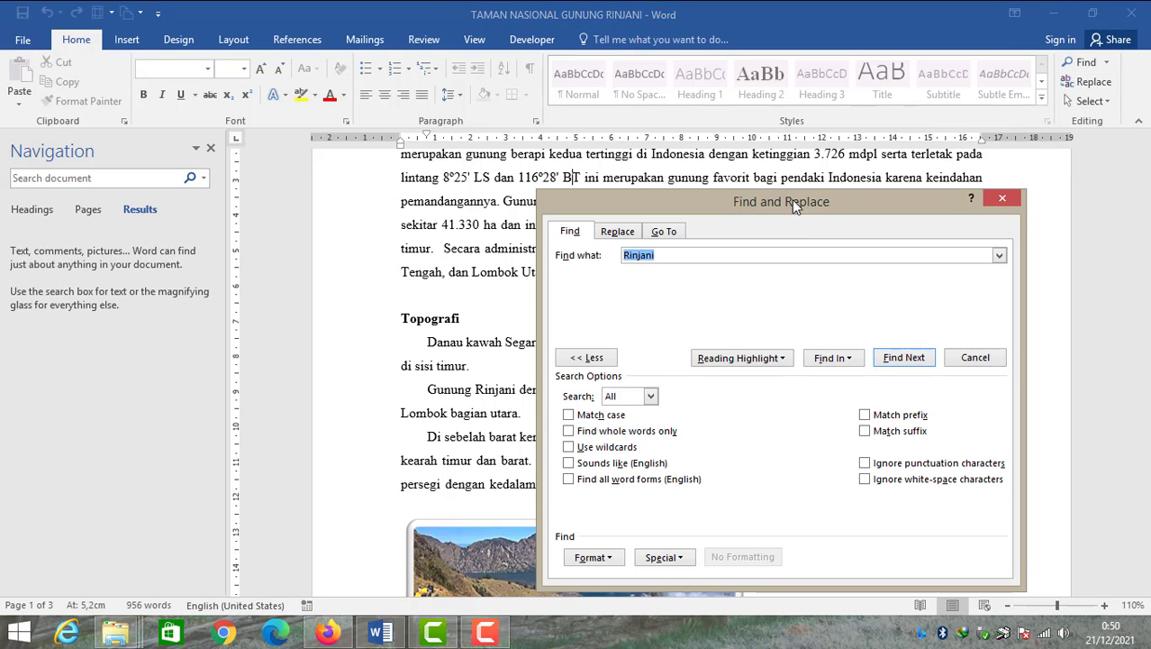
pyautogui.moveTo(792, 199); pyautogui.dragTo(656, 142)
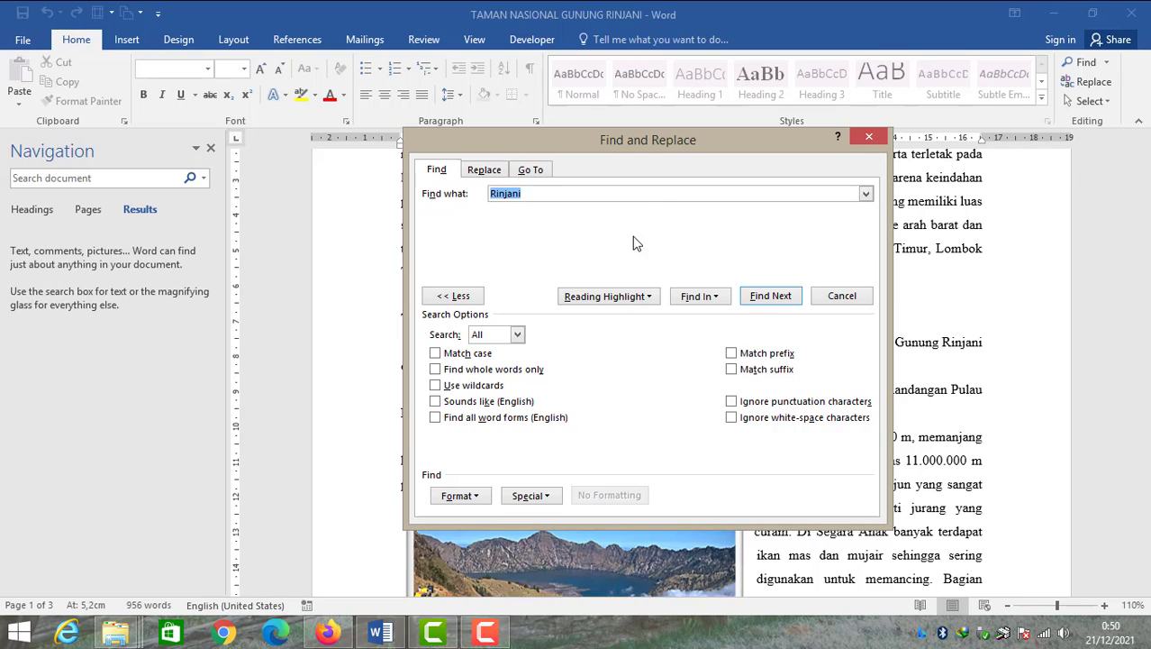
pyautogui.moveTo(607, 143); pyautogui.dragTo(649, 133)
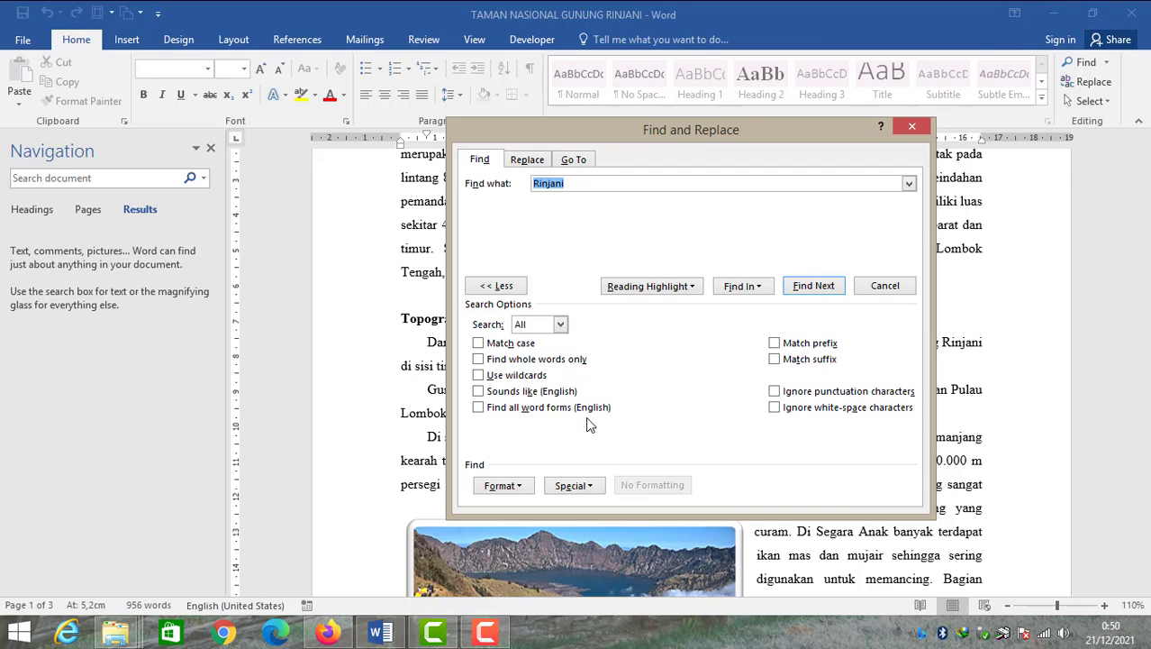
pyautogui.moveTo(594, 128); pyautogui.dragTo(638, 127)
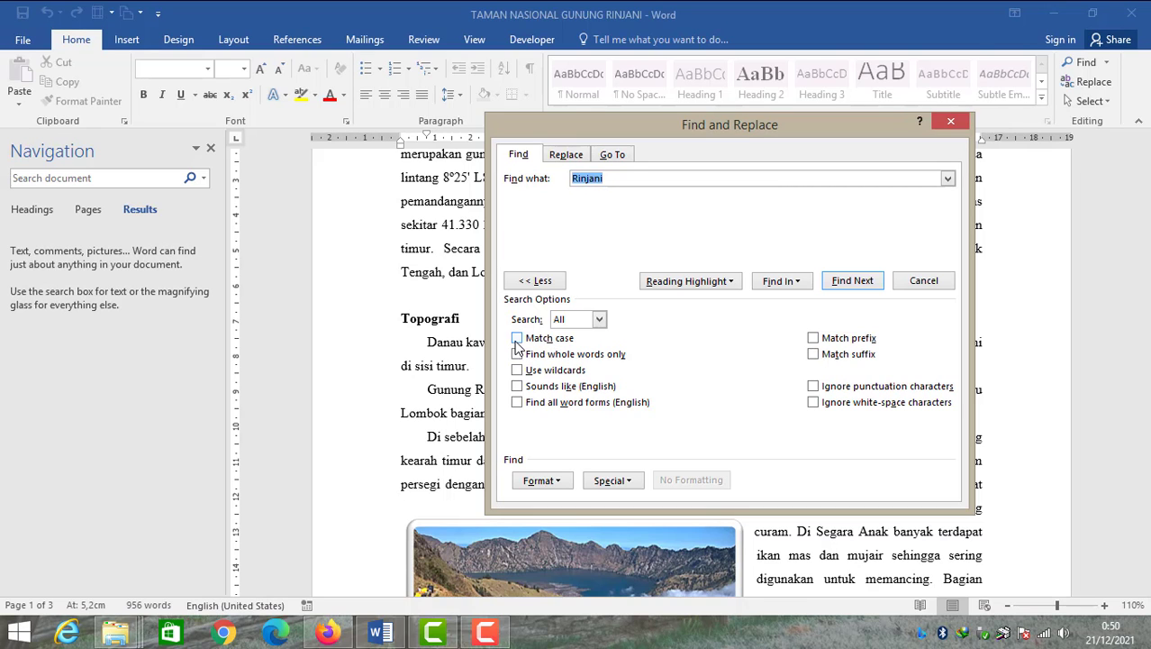
pyautogui.click(518, 343)
pyautogui.moveTo(642, 144); pyautogui.dragTo(744, 125)
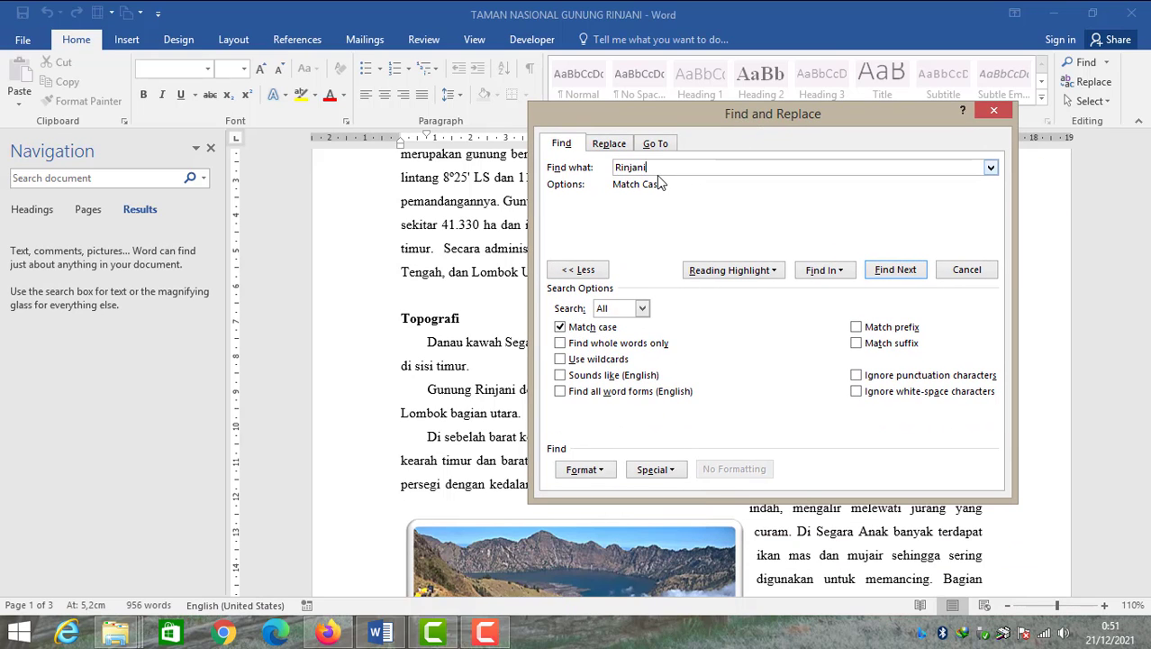
pyautogui.moveTo(659, 170); pyautogui.dragTo(565, 169)
pyautogui.click(648, 169)
pyautogui.moveTo(648, 168); pyautogui.dragTo(612, 171)
pyautogui.click(634, 166)
pyautogui.moveTo(620, 167); pyautogui.dragTo(606, 168)
pyautogui.moveTo(734, 132); pyautogui.dragTo(742, 190)
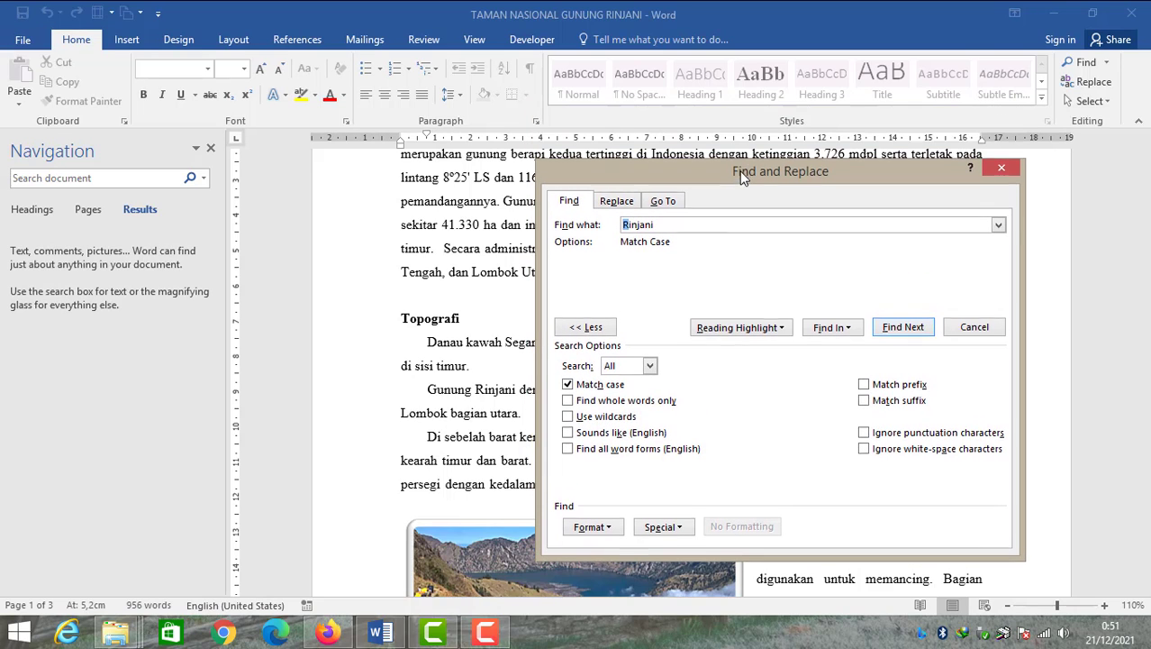
pyautogui.click(590, 387)
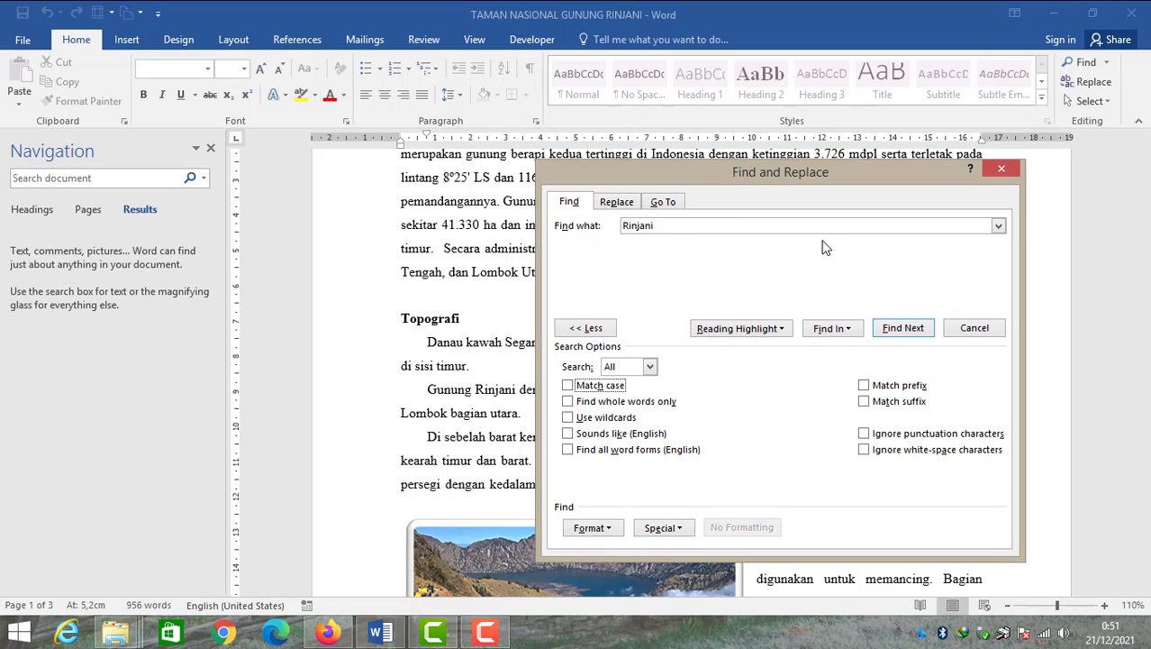
# Highlight all occurrences of Rinjani in the document with Reading Highlight
pyautogui.click(784, 329)
pyautogui.click(764, 348)
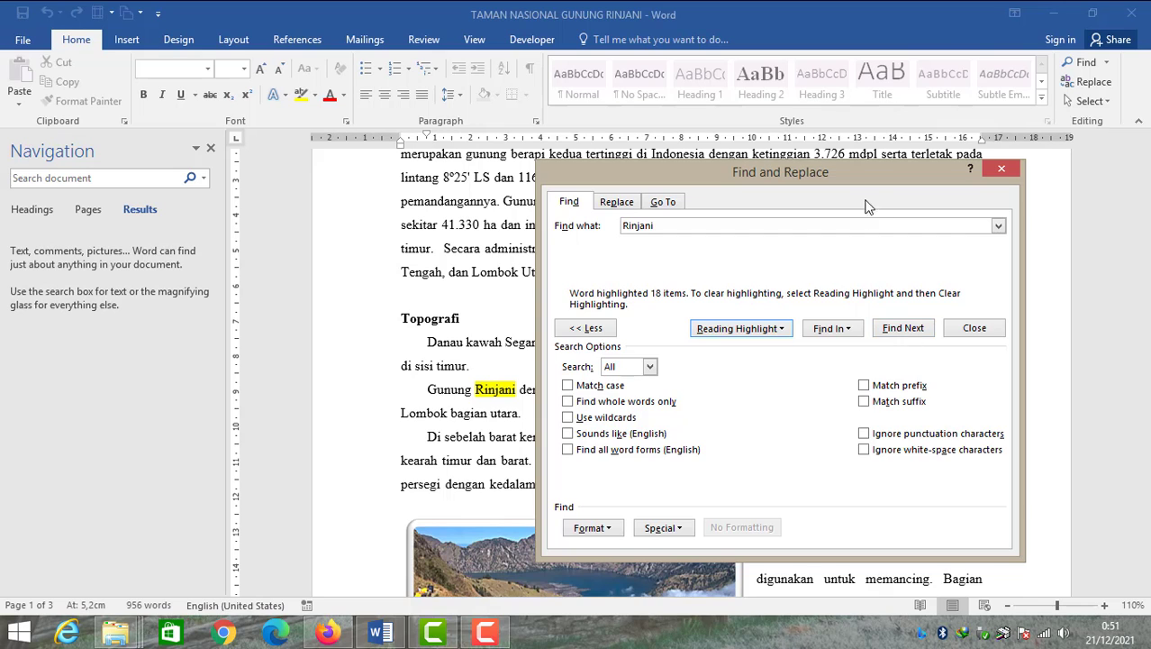
pyautogui.moveTo(854, 172); pyautogui.dragTo(838, 273)
pyautogui.moveTo(838, 335); pyautogui.dragTo(826, 538)
pyautogui.click(902, 359)
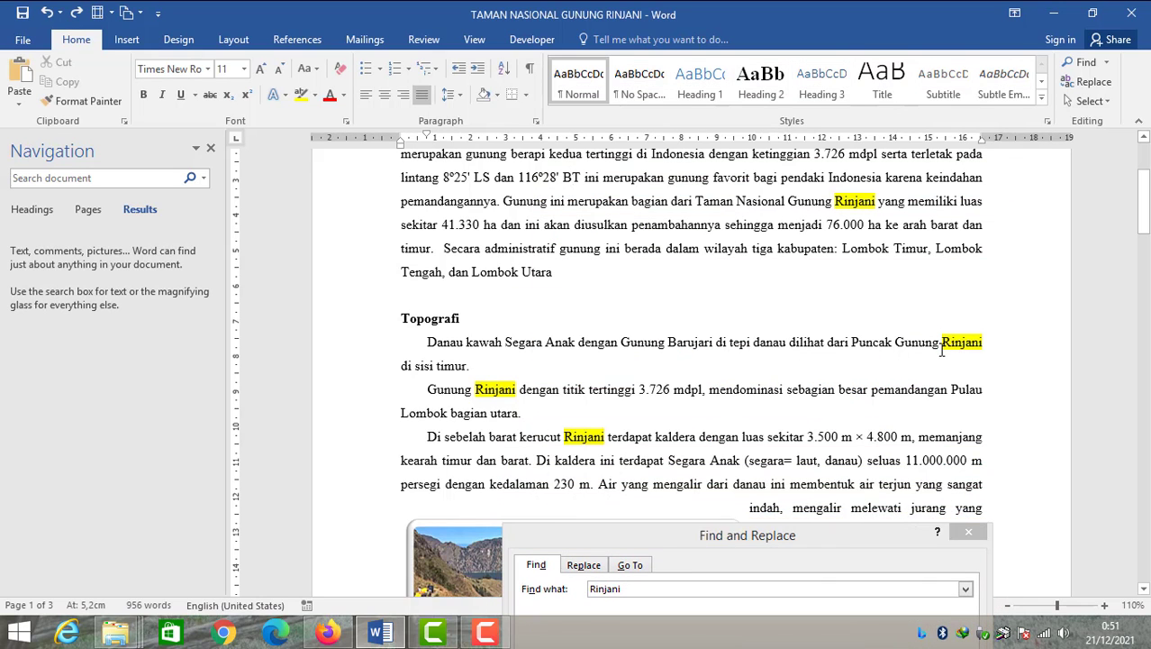
pyautogui.scroll(3, 941, 349)
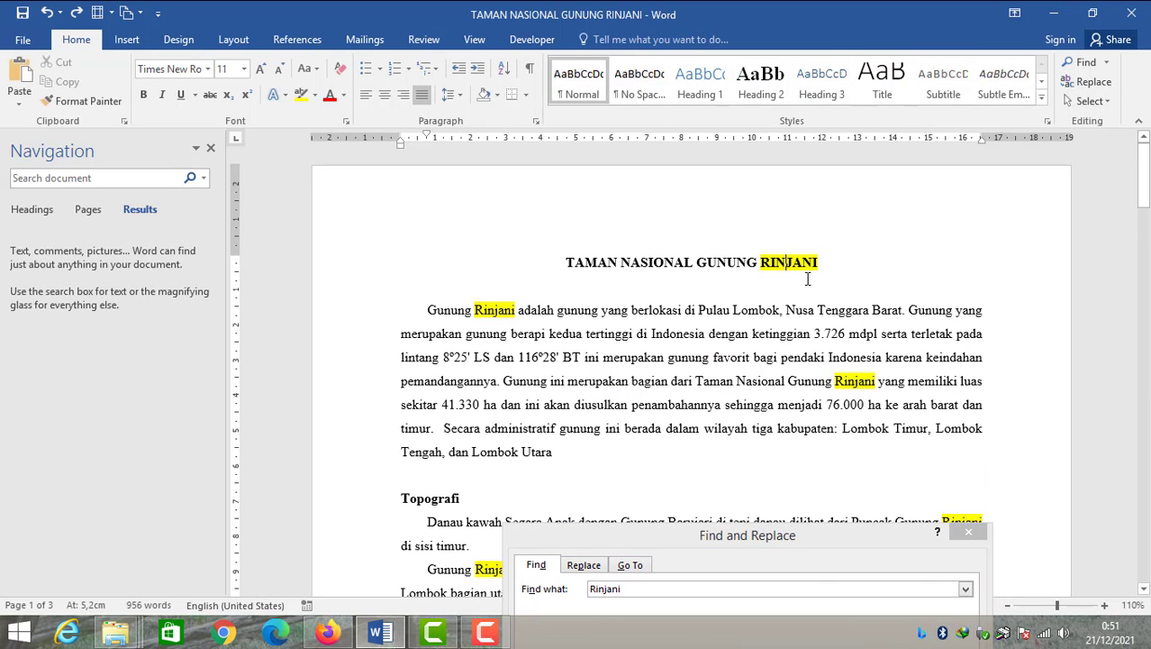
# Select the bold word RINJANI in the document title to inspect it
pyautogui.moveTo(821, 263); pyautogui.dragTo(760, 263)
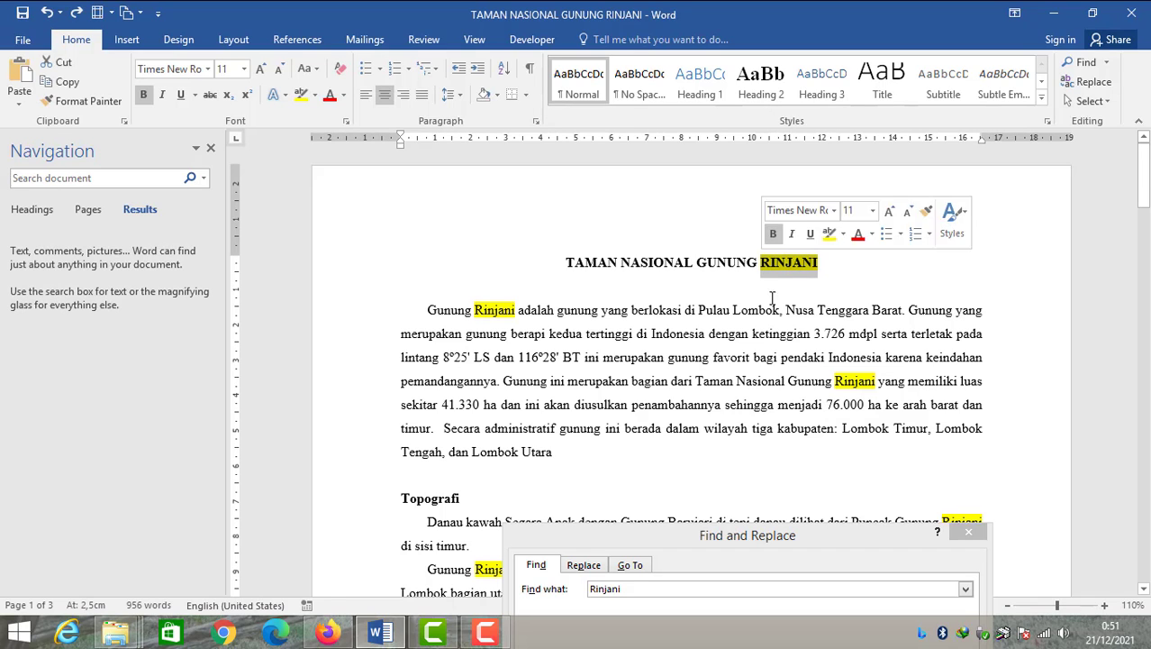
pyautogui.moveTo(789, 539)
pyautogui.mouseDown()
pyautogui.moveTo(792, 457)
pyautogui.moveTo(837, 281)
pyautogui.mouseUp()
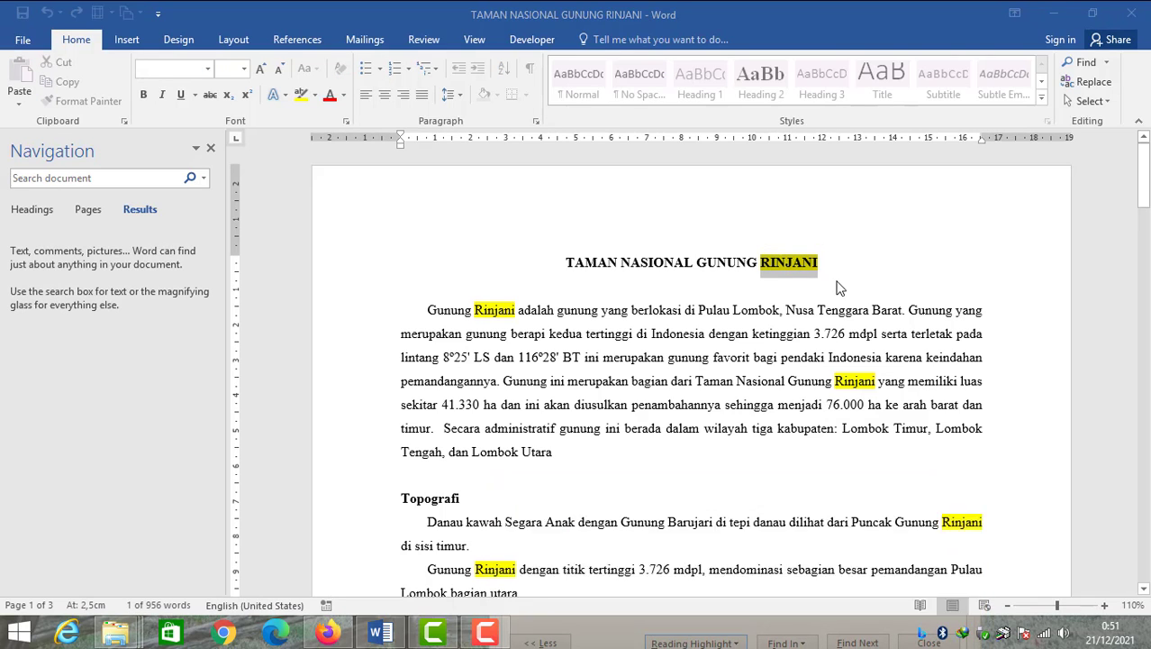
pyautogui.click(837, 281)
pyautogui.click(827, 260)
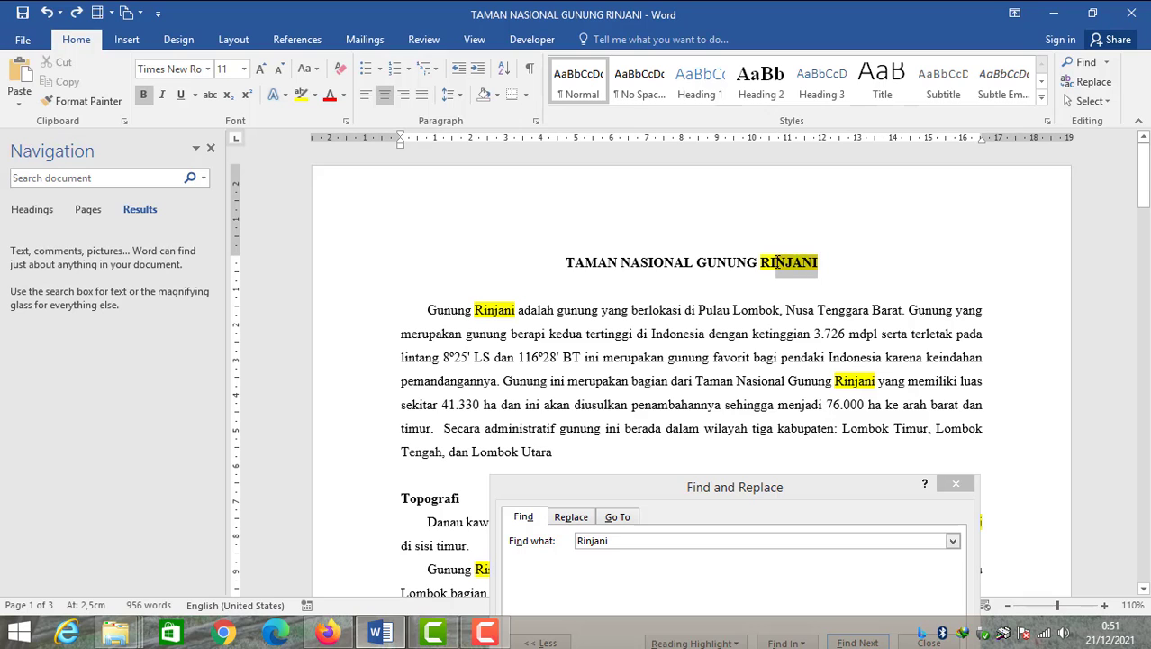
pyautogui.doubleClick(762, 262)
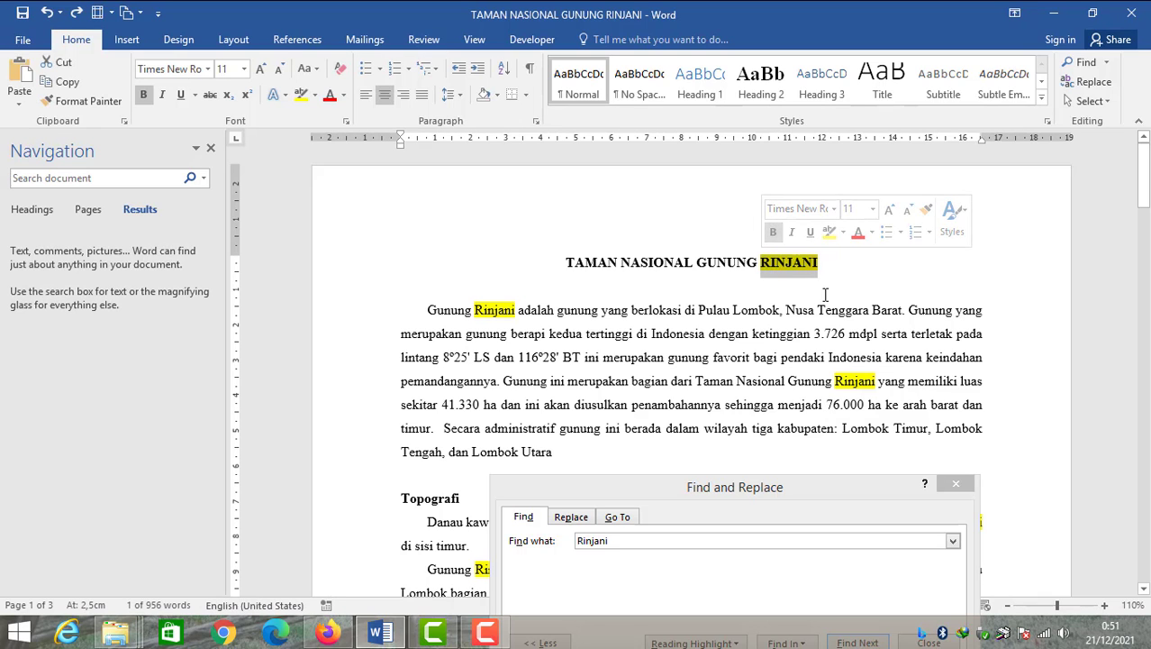
pyautogui.click(802, 491)
pyautogui.moveTo(801, 489); pyautogui.dragTo(814, 211)
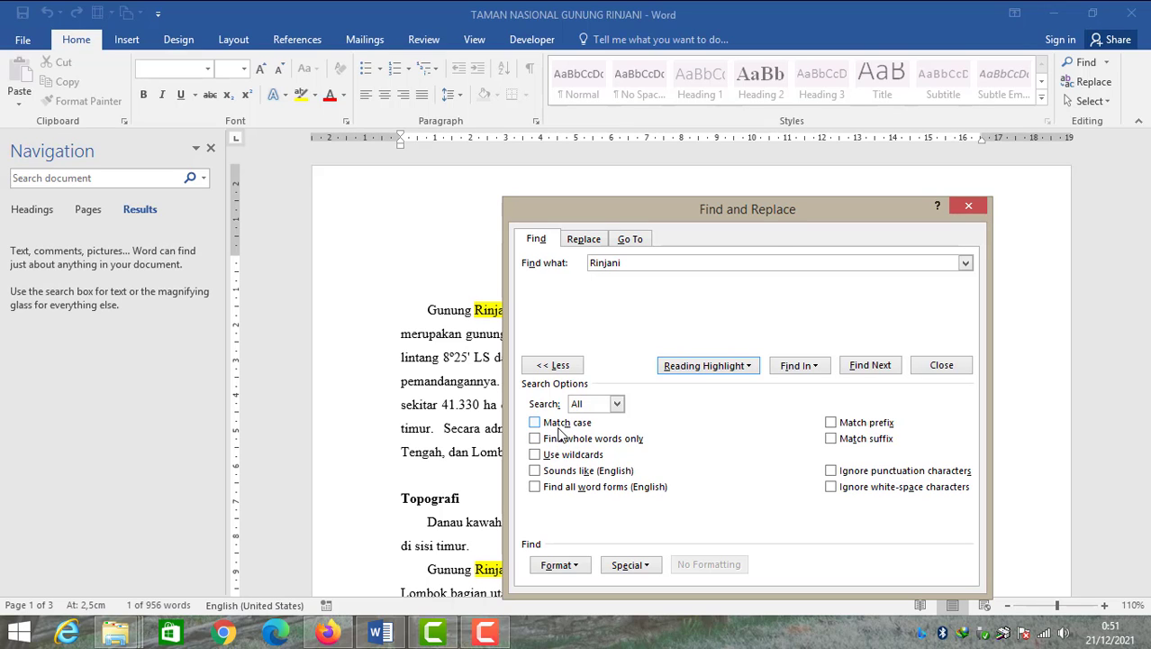
pyautogui.moveTo(784, 233); pyautogui.dragTo(832, 263)
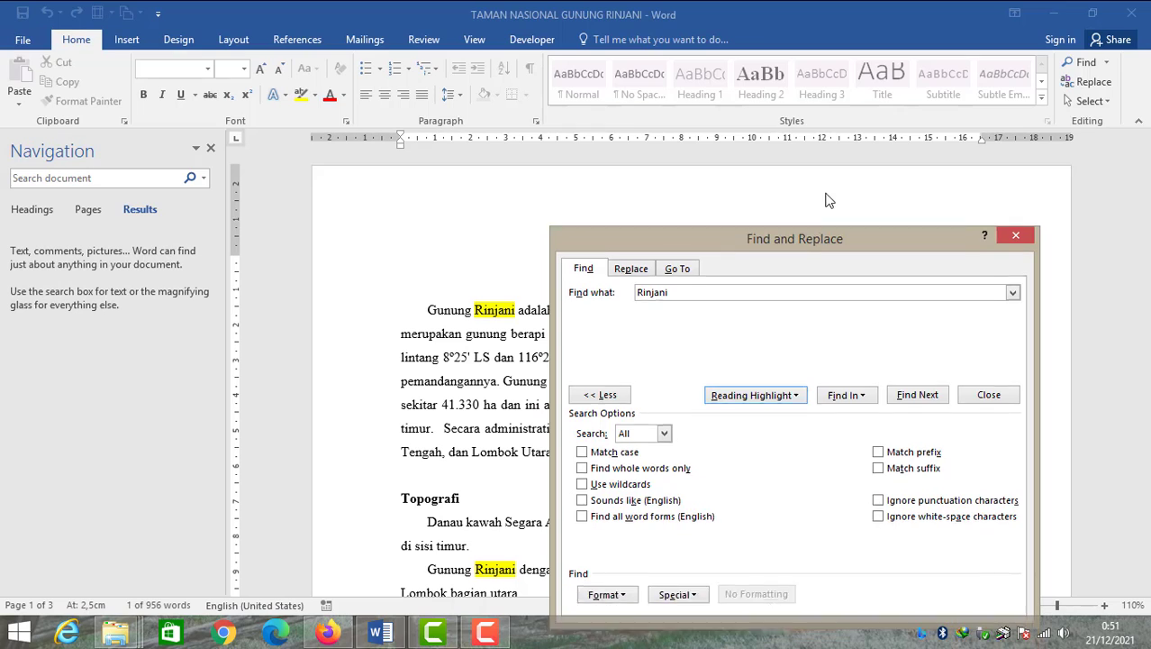
pyautogui.moveTo(829, 200); pyautogui.dragTo(834, 185)
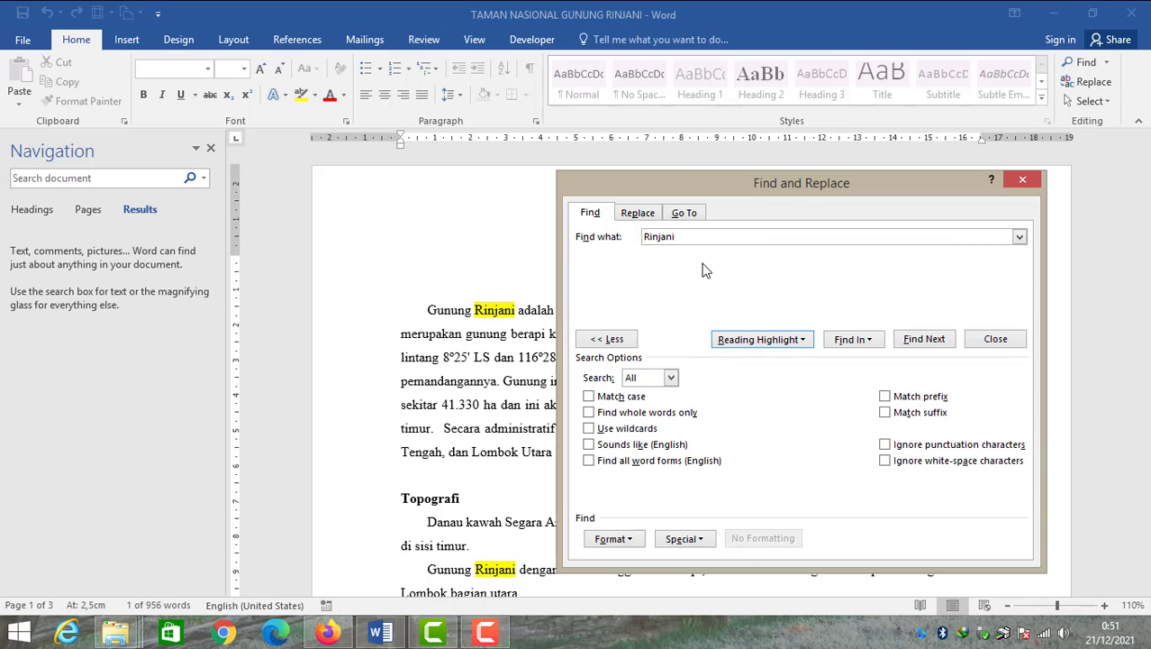
pyautogui.doubleClick(688, 238)
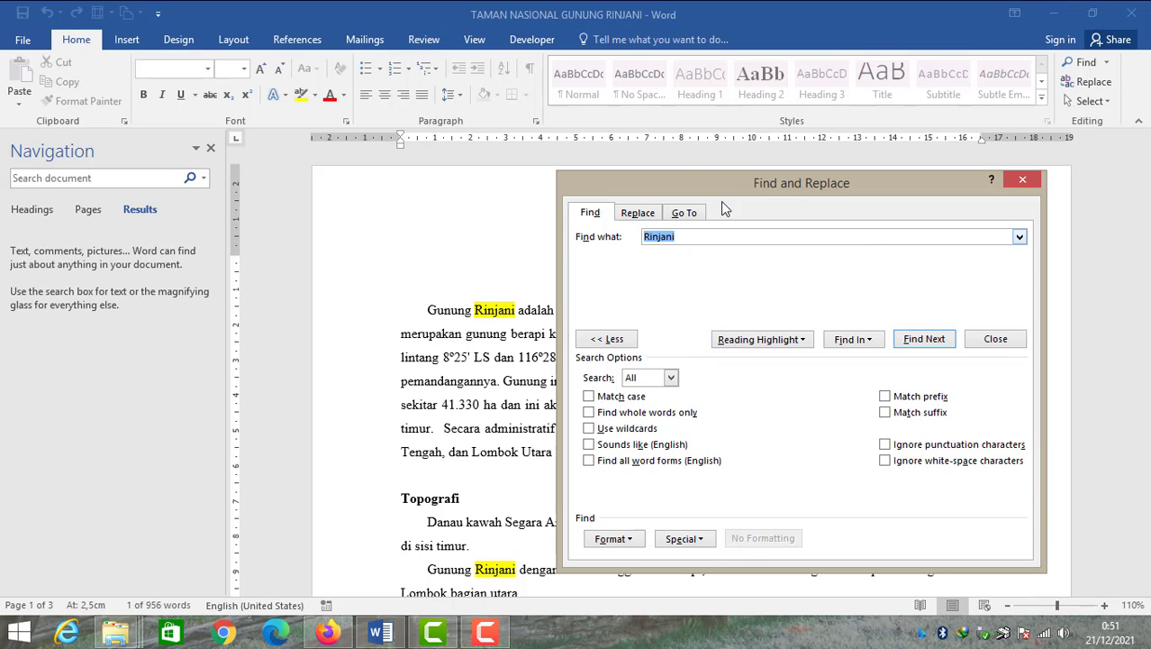
pyautogui.moveTo(739, 182); pyautogui.dragTo(797, 447)
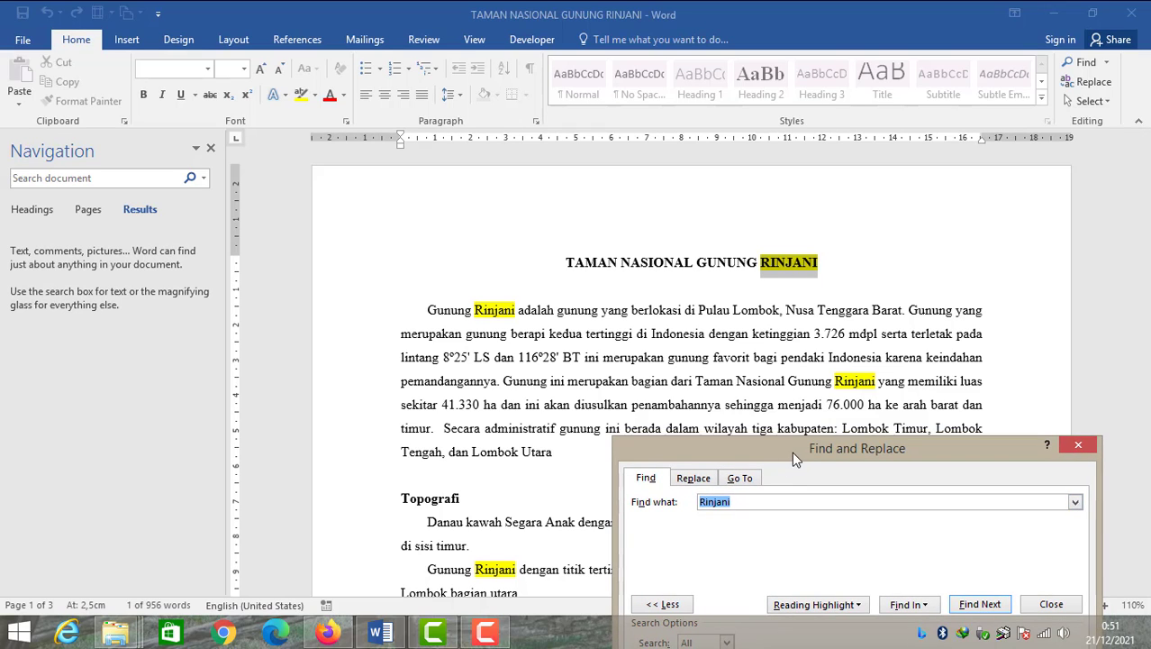
pyautogui.moveTo(807, 445); pyautogui.dragTo(828, 180)
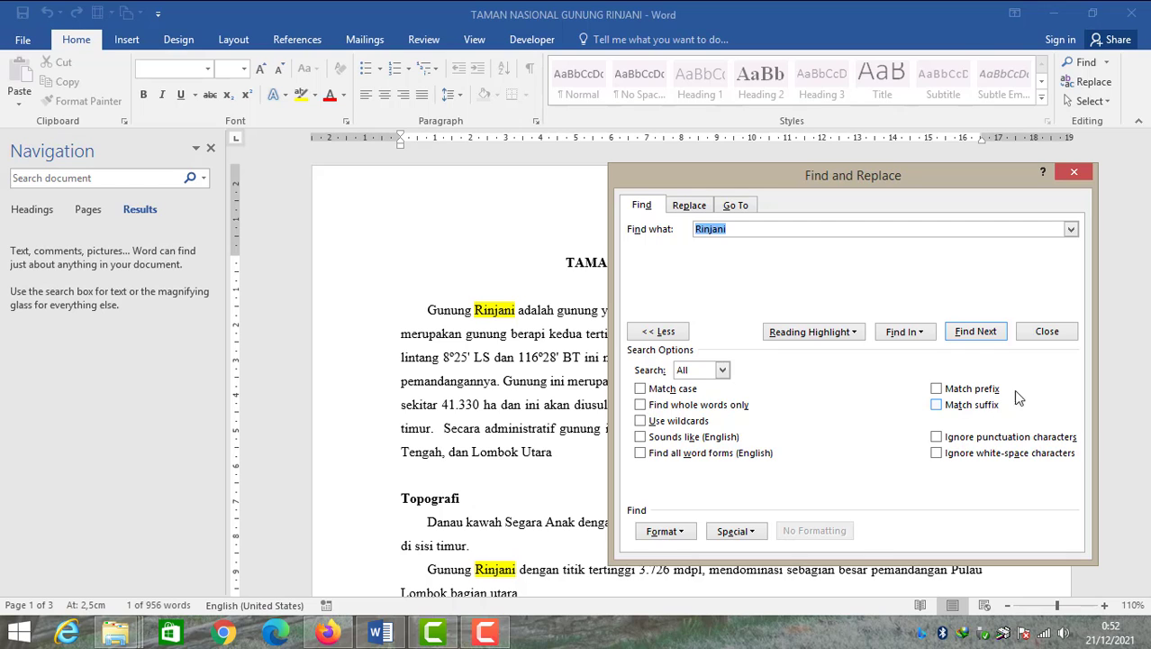
pyautogui.moveTo(909, 180); pyautogui.dragTo(847, 120)
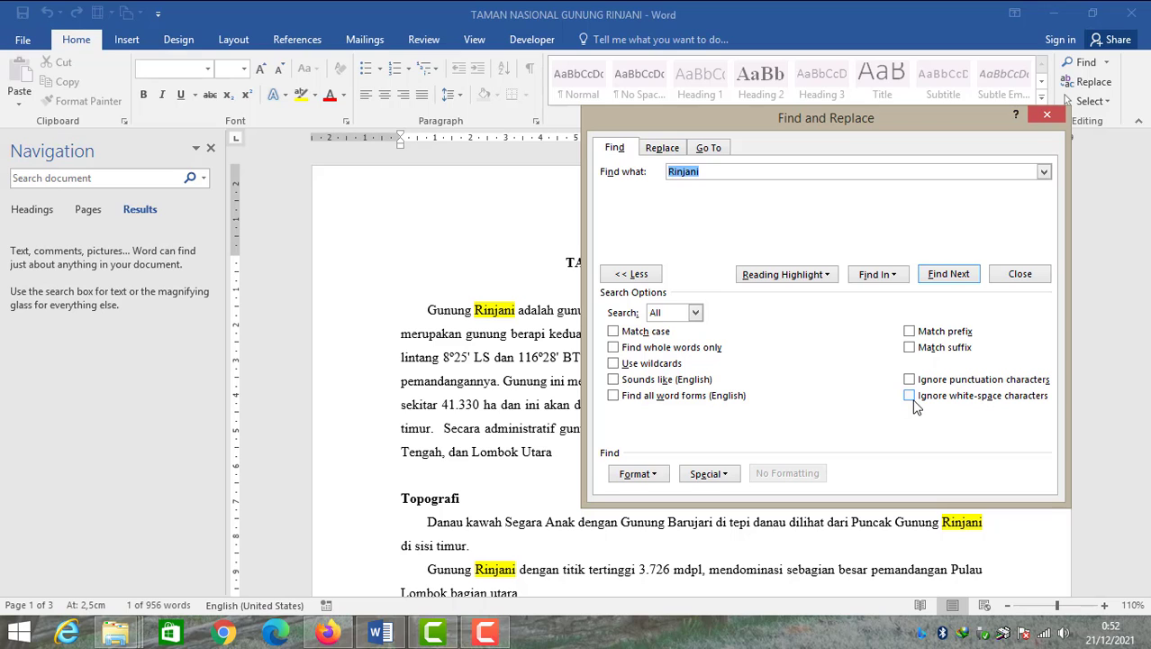
# Turn the Ignore white-space characters search option on and off again
pyautogui.click(910, 397)
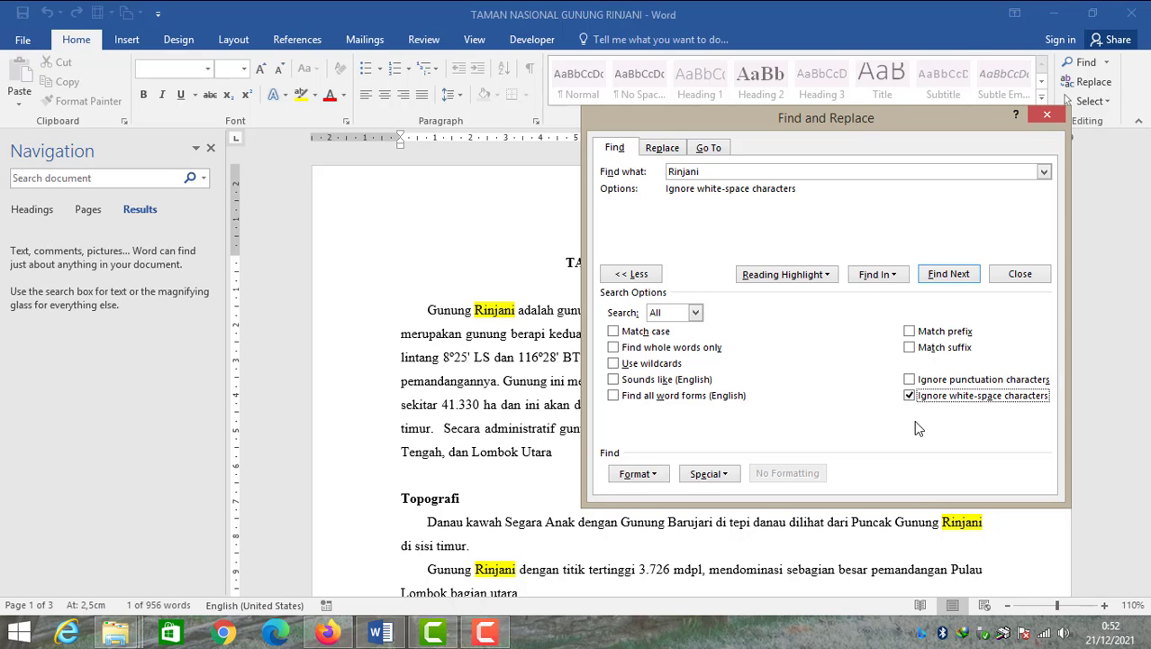
pyautogui.moveTo(805, 123); pyautogui.dragTo(836, 322)
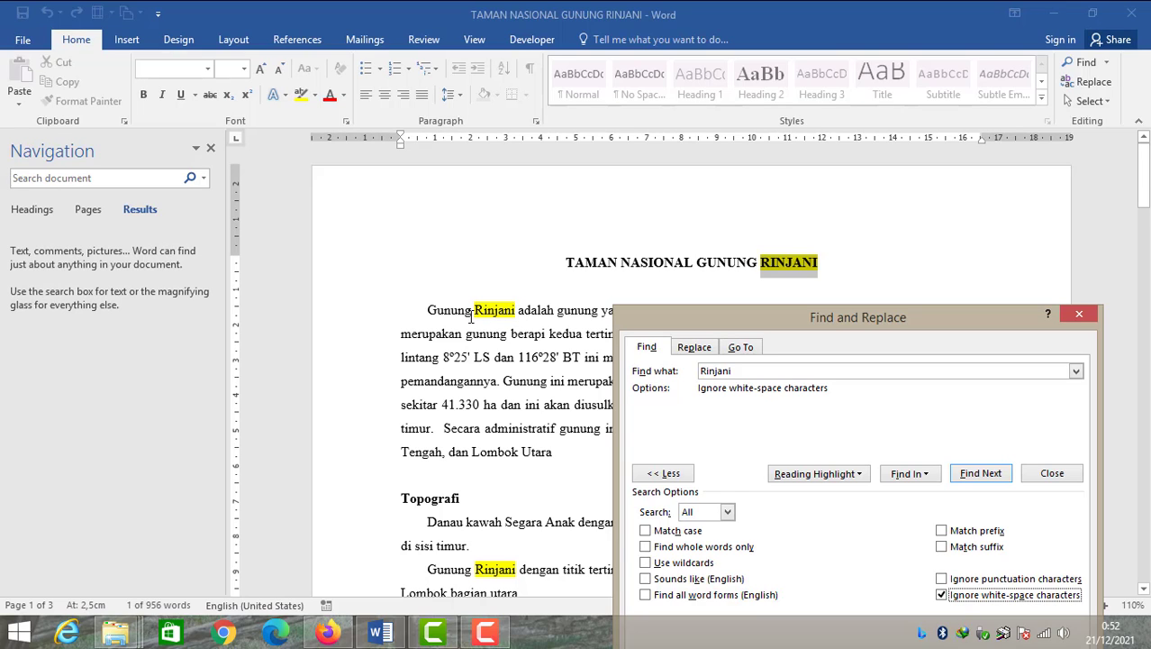
pyautogui.moveTo(809, 323); pyautogui.dragTo(747, 124)
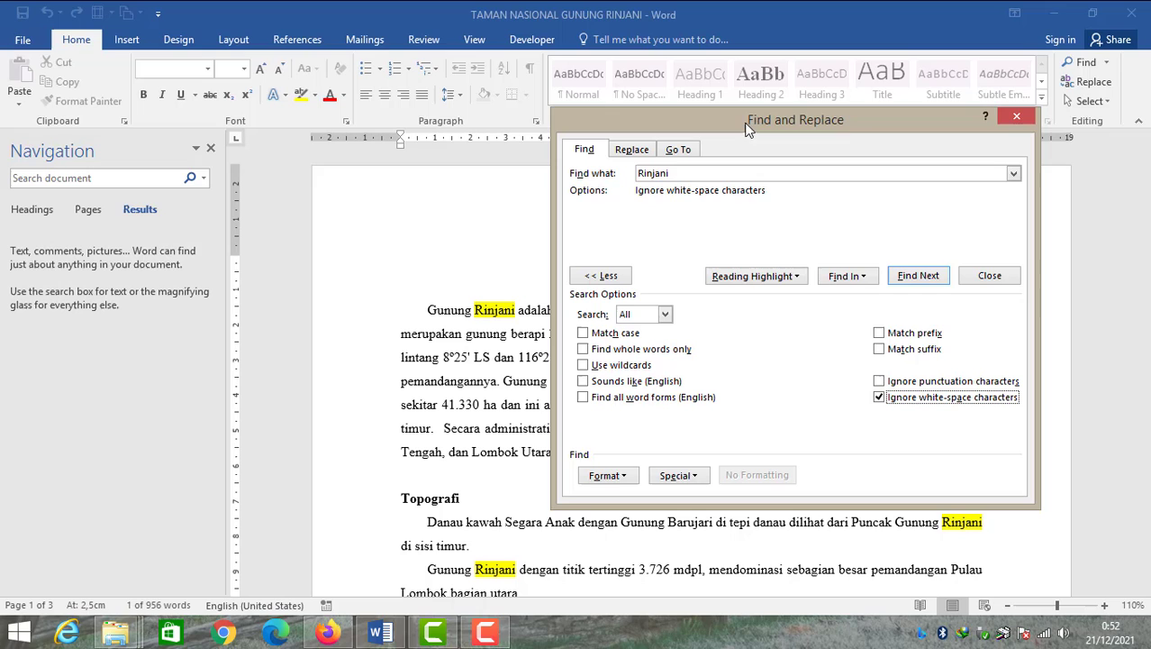
pyautogui.click(891, 403)
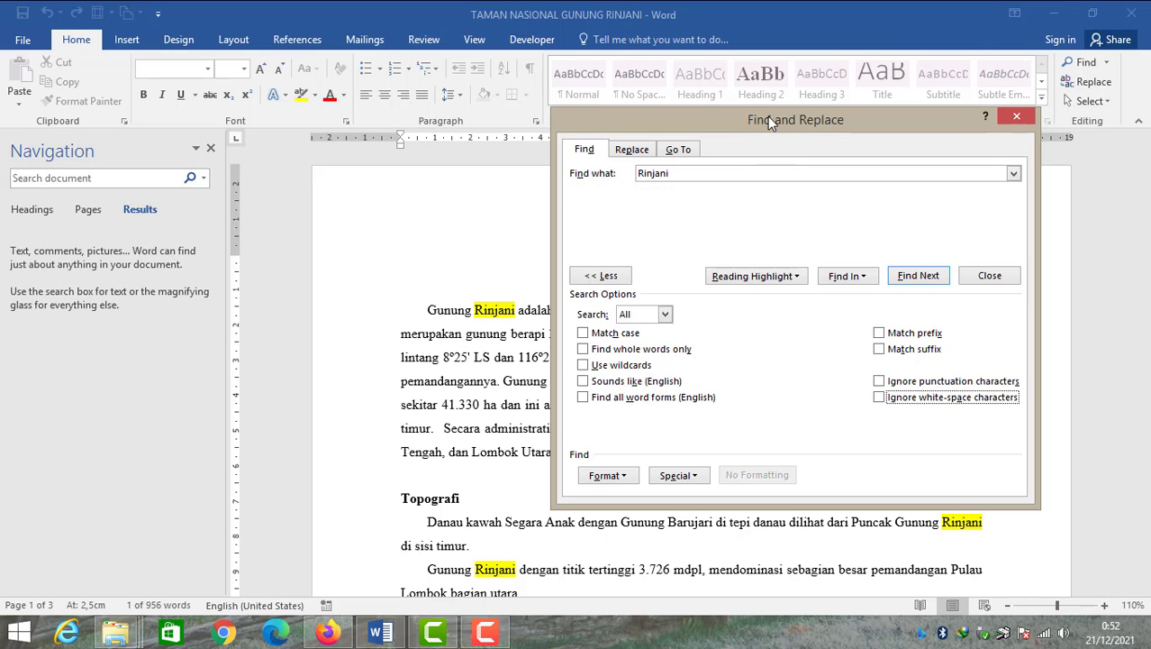
# Add the Bold font style as a format condition for the Rinjani search
pyautogui.moveTo(767, 117); pyautogui.dragTo(790, 138)
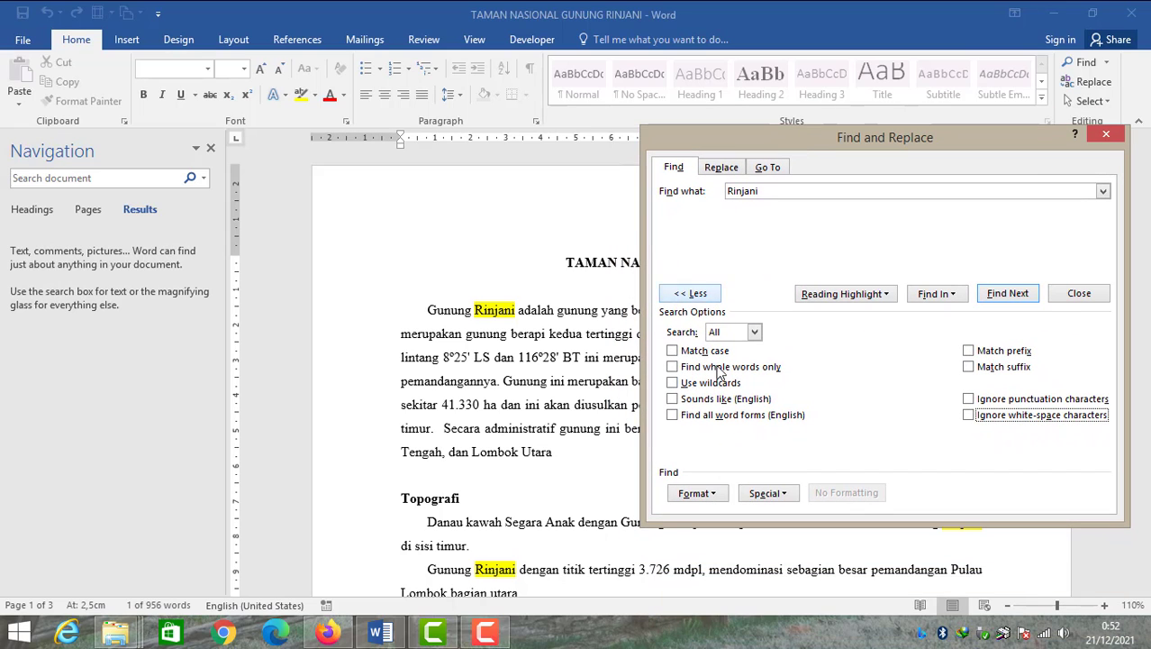
pyautogui.click(718, 497)
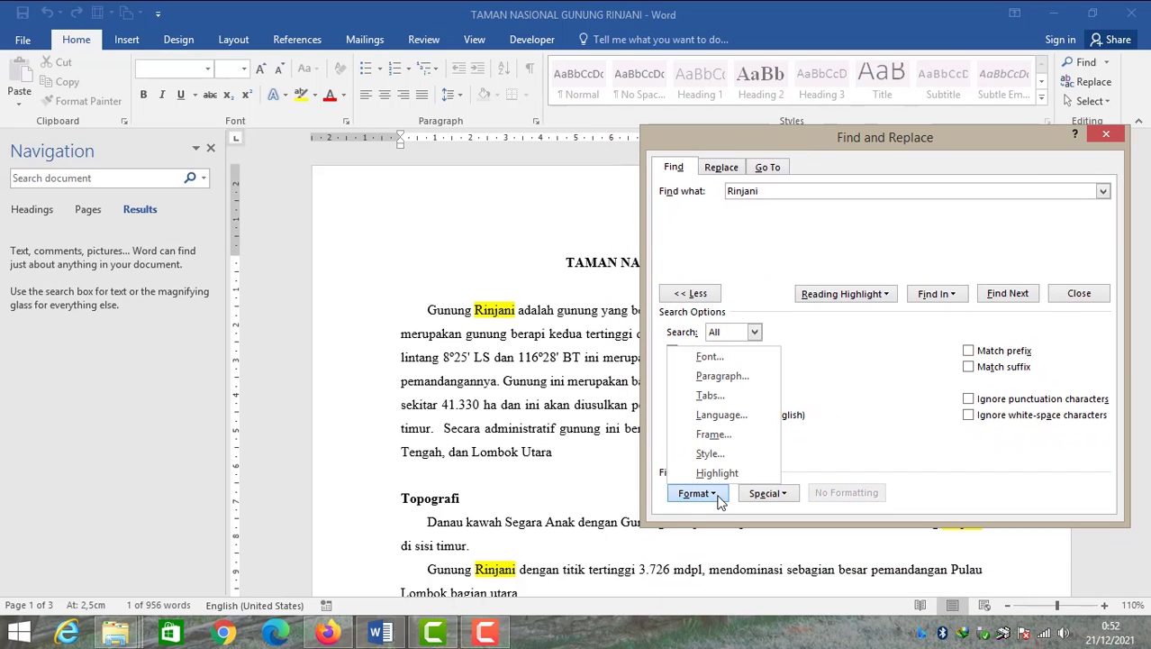
pyautogui.click(868, 377)
pyautogui.click(719, 495)
pyautogui.click(752, 360)
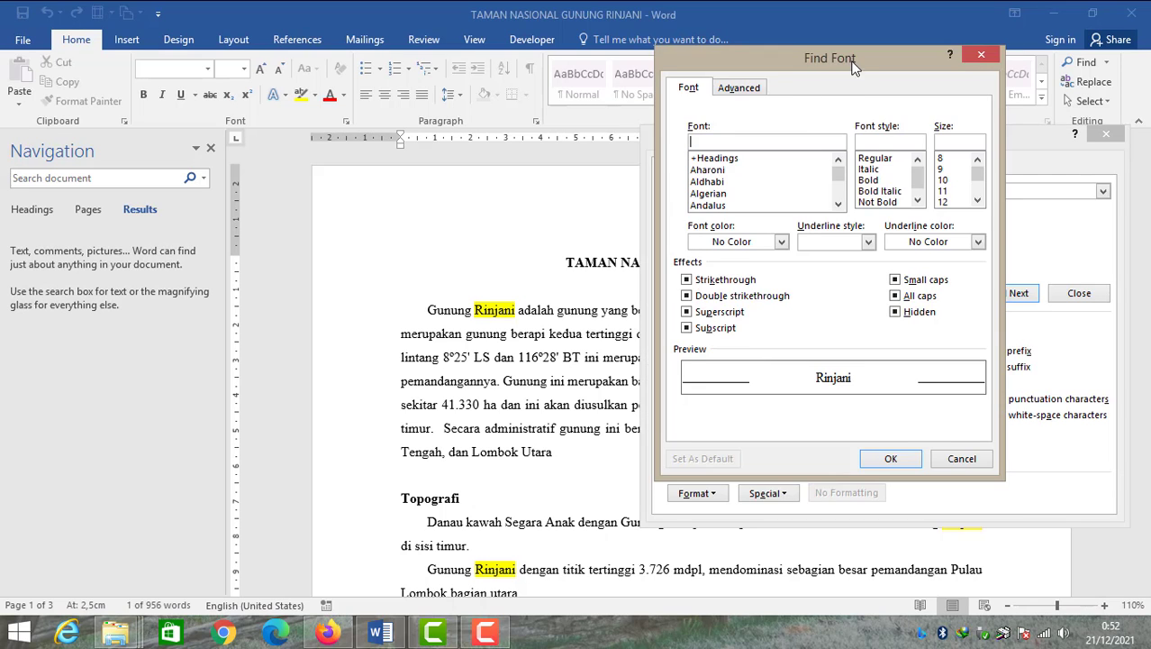
pyautogui.moveTo(851, 63); pyautogui.dragTo(932, 183)
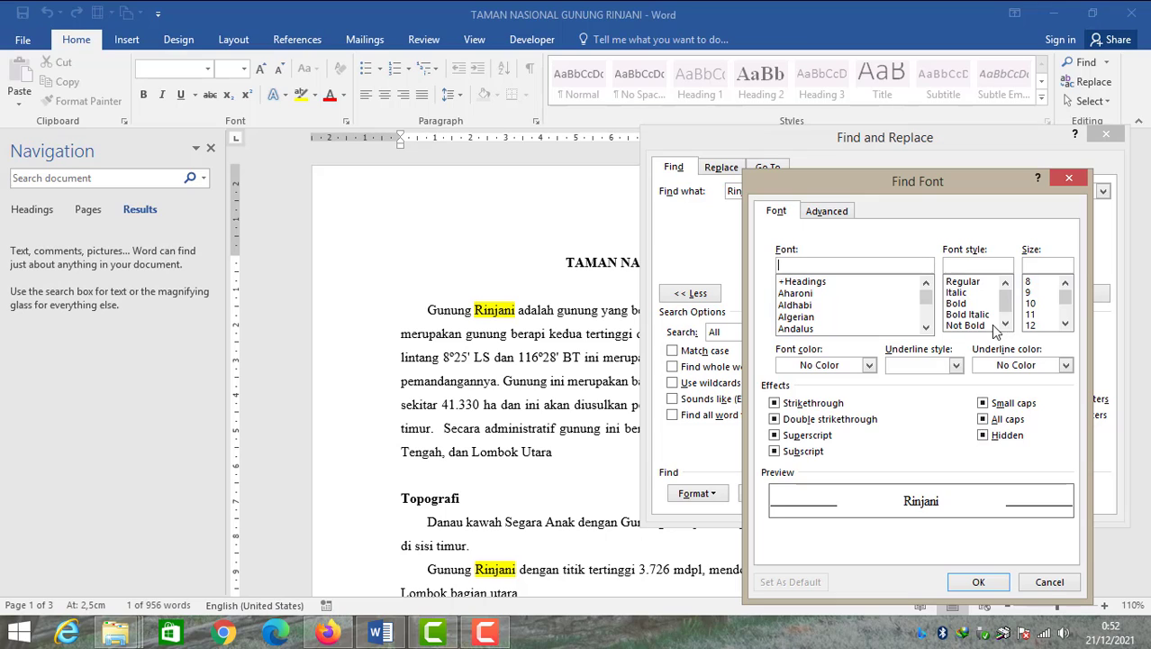
pyautogui.moveTo(928, 300)
pyautogui.mouseDown()
pyautogui.moveTo(928, 311)
pyautogui.moveTo(928, 295)
pyautogui.mouseUp()
pyautogui.moveTo(1008, 302); pyautogui.dragTo(1007, 300)
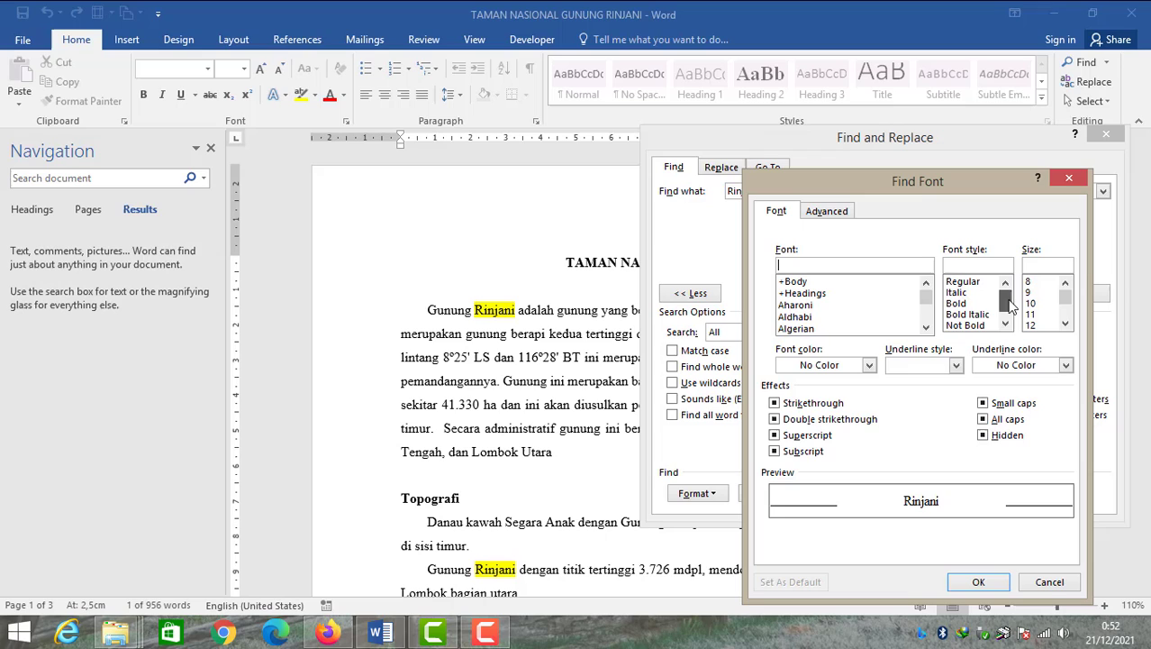
pyautogui.click(964, 304)
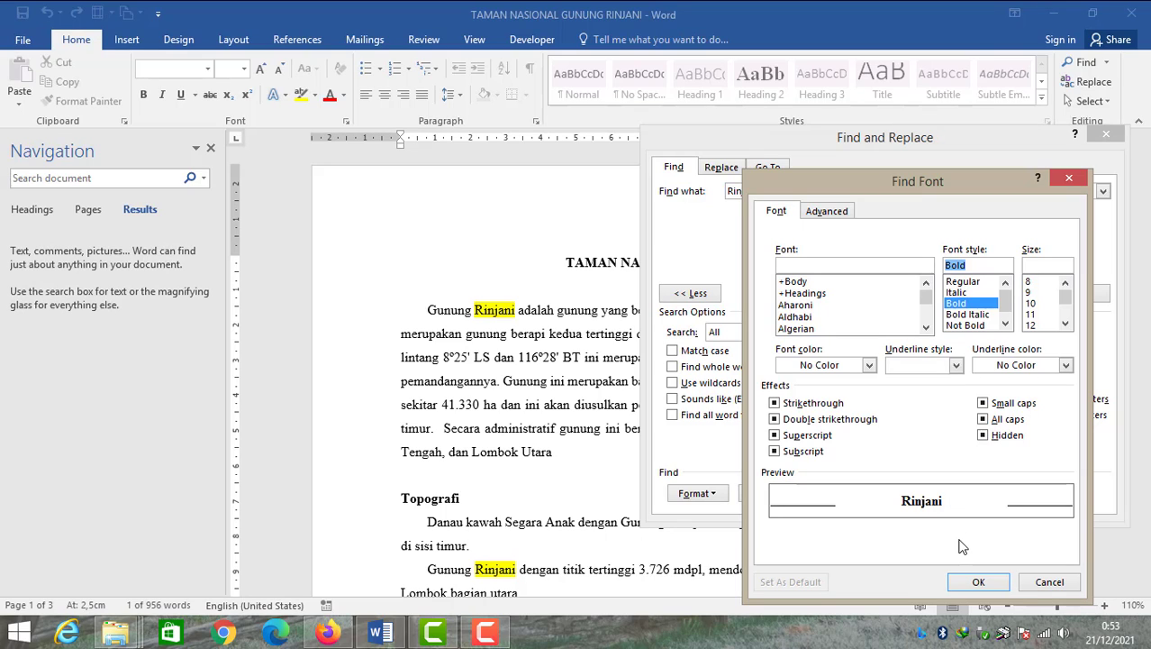
pyautogui.click(979, 583)
# Clear the existing reading highlights and highlight all bold occurrences of Rinjani
pyautogui.moveTo(923, 150); pyautogui.dragTo(863, 194)
pyautogui.click(811, 340)
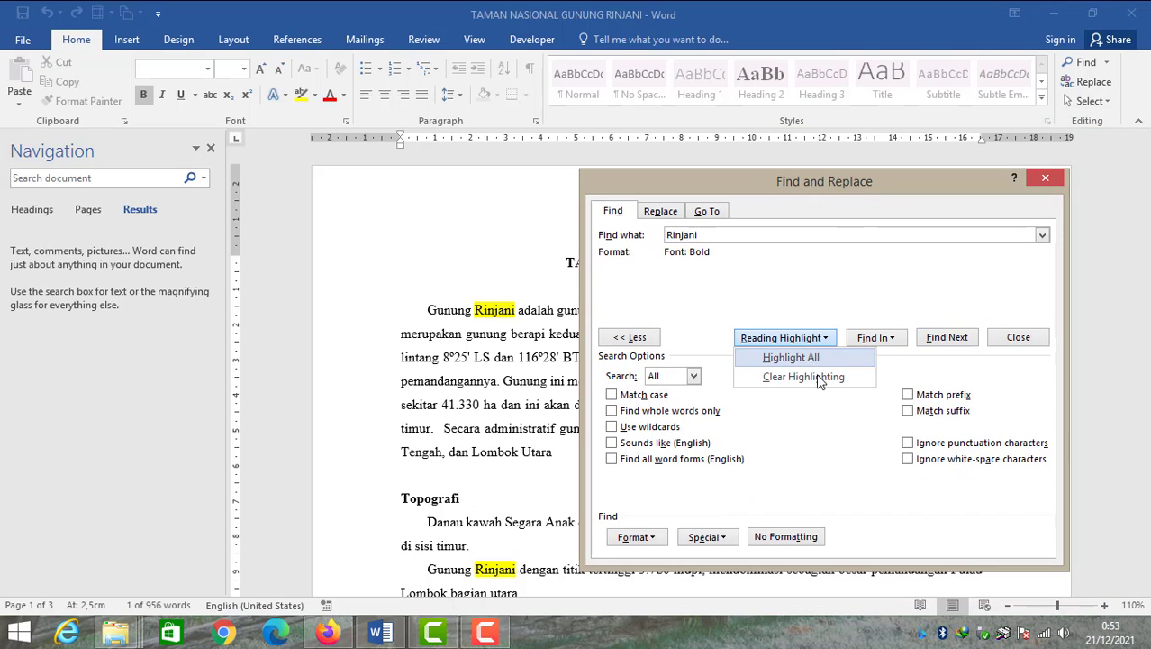
pyautogui.click(821, 376)
pyautogui.click(824, 341)
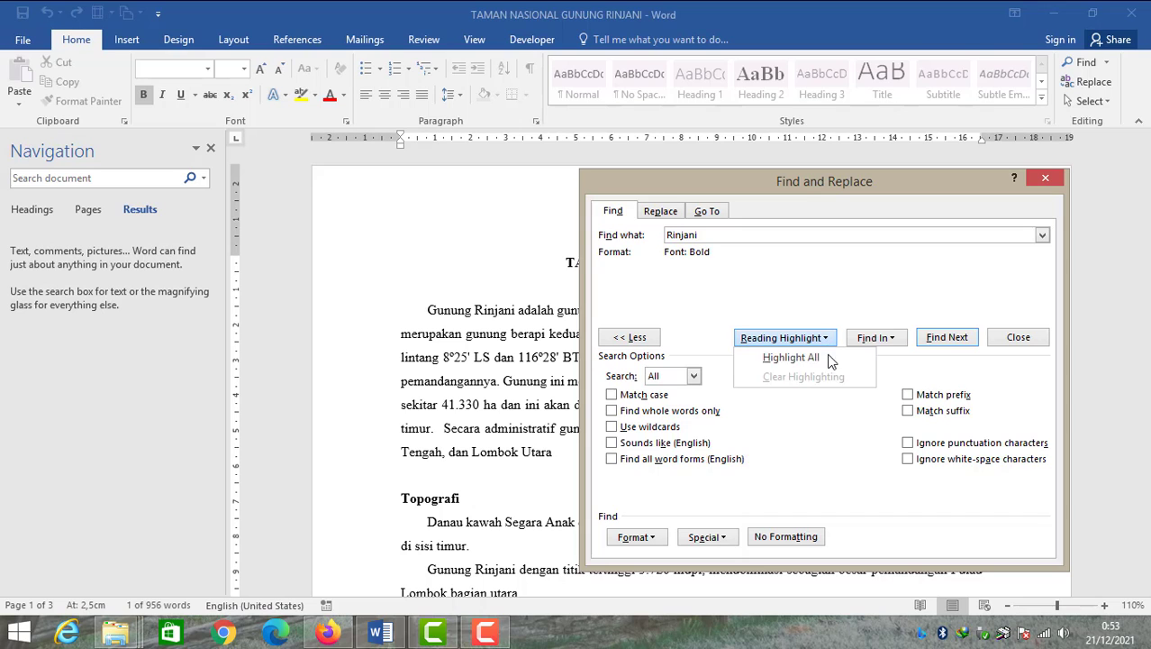
pyautogui.click(820, 358)
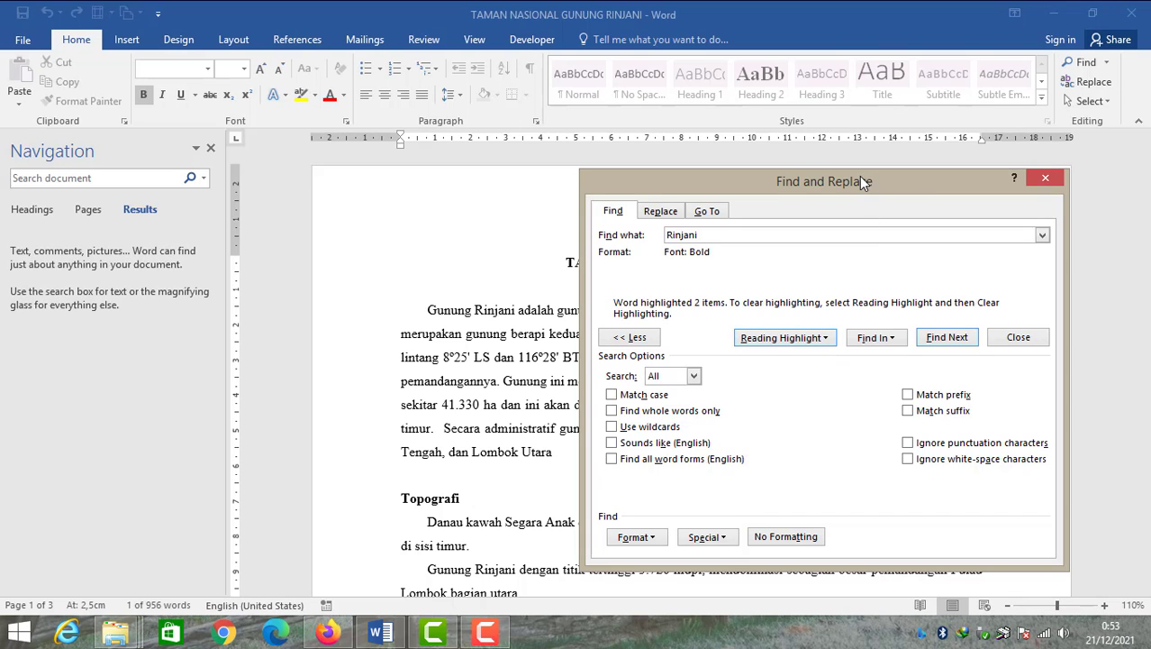
# Examine which Rinjani occurrences in the title and text are highlighted
pyautogui.moveTo(860, 181); pyautogui.dragTo(845, 419)
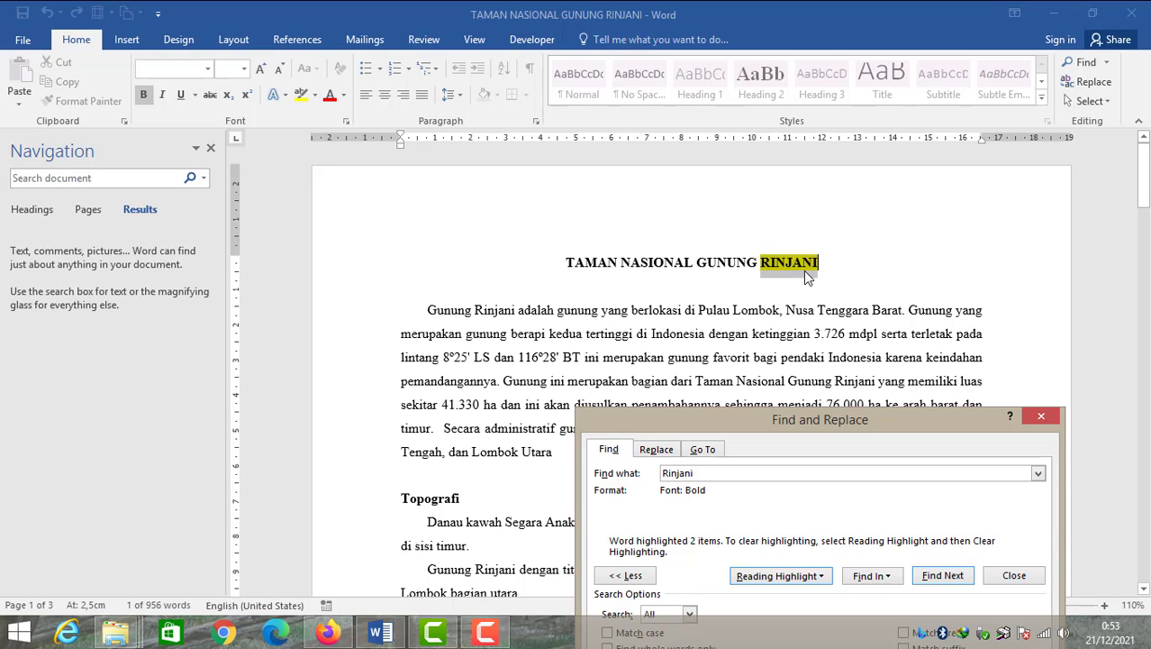
pyautogui.moveTo(815, 421); pyautogui.dragTo(831, 415)
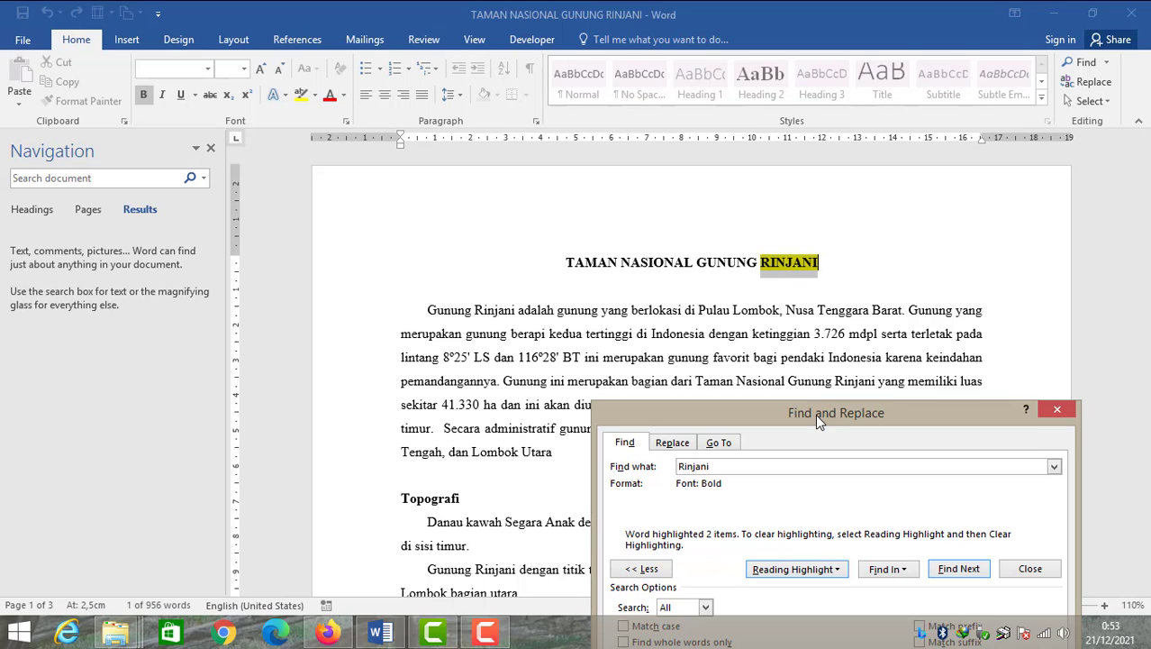
pyautogui.moveTo(815, 413); pyautogui.dragTo(816, 157)
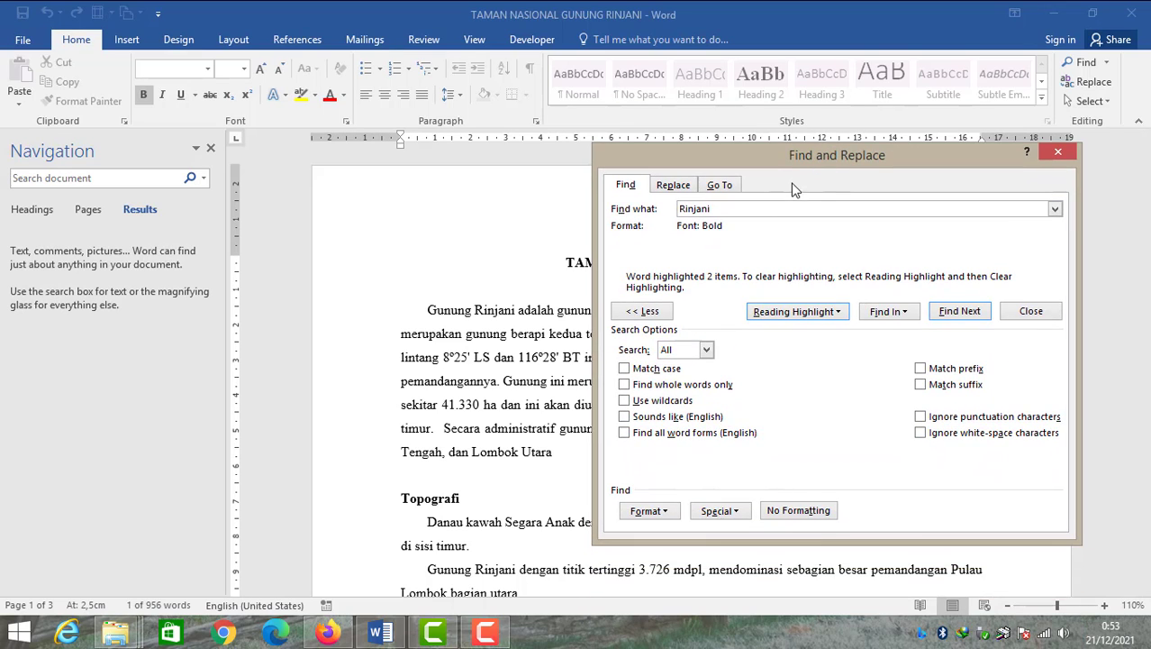
# Open the Find Font format dialog for the search, review its options, and close it with OK
pyautogui.click(667, 513)
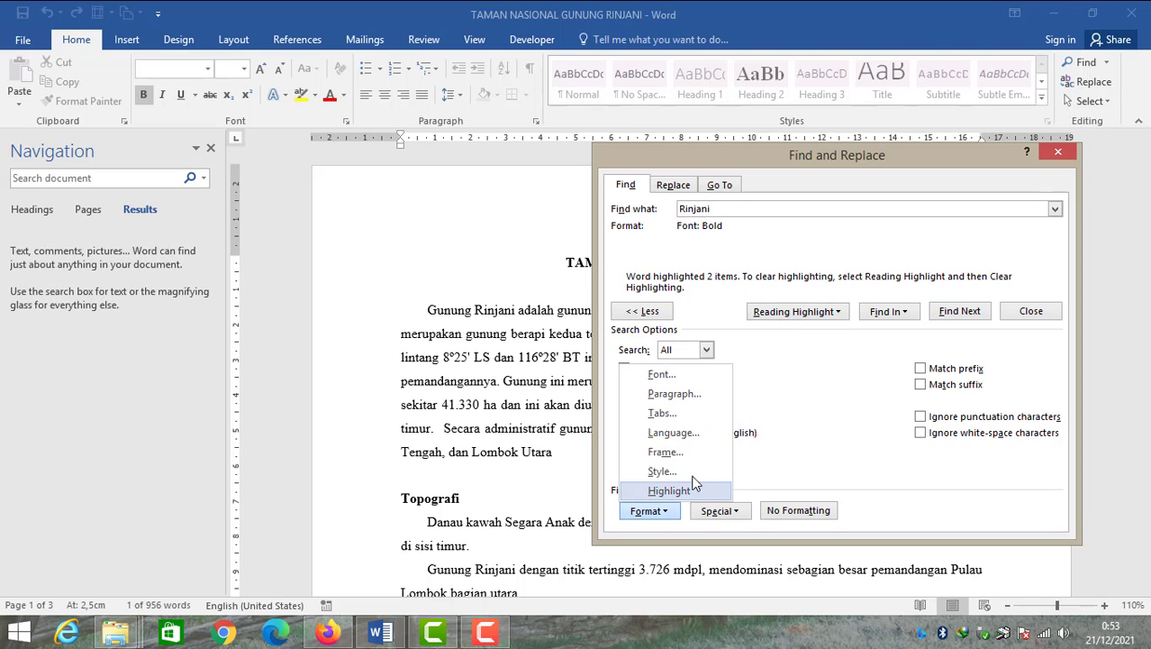
pyautogui.click(665, 374)
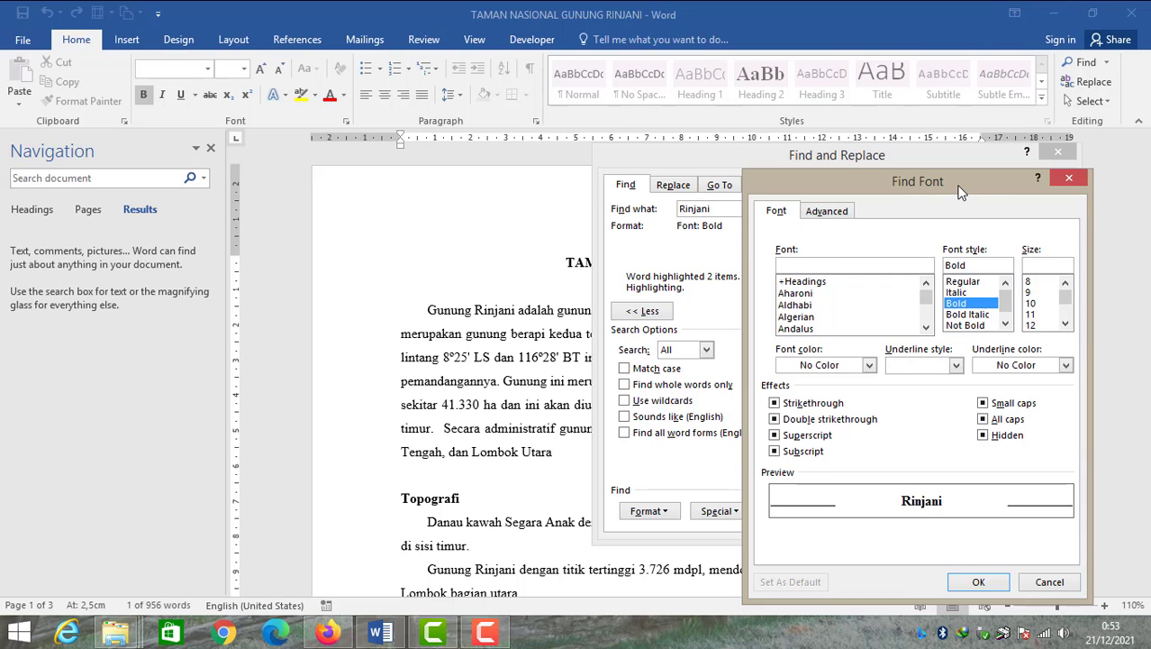
pyautogui.moveTo(956, 187)
pyautogui.mouseDown()
pyautogui.moveTo(964, 201)
pyautogui.moveTo(963, 187)
pyautogui.mouseUp()
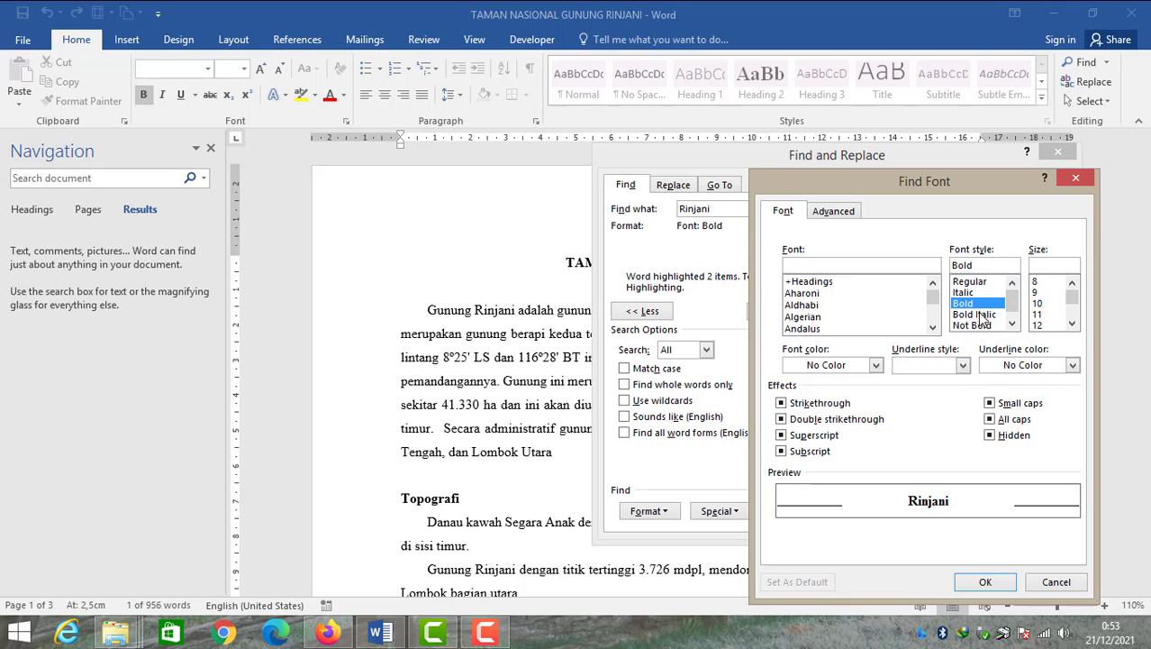
pyautogui.moveTo(861, 181); pyautogui.dragTo(839, 142)
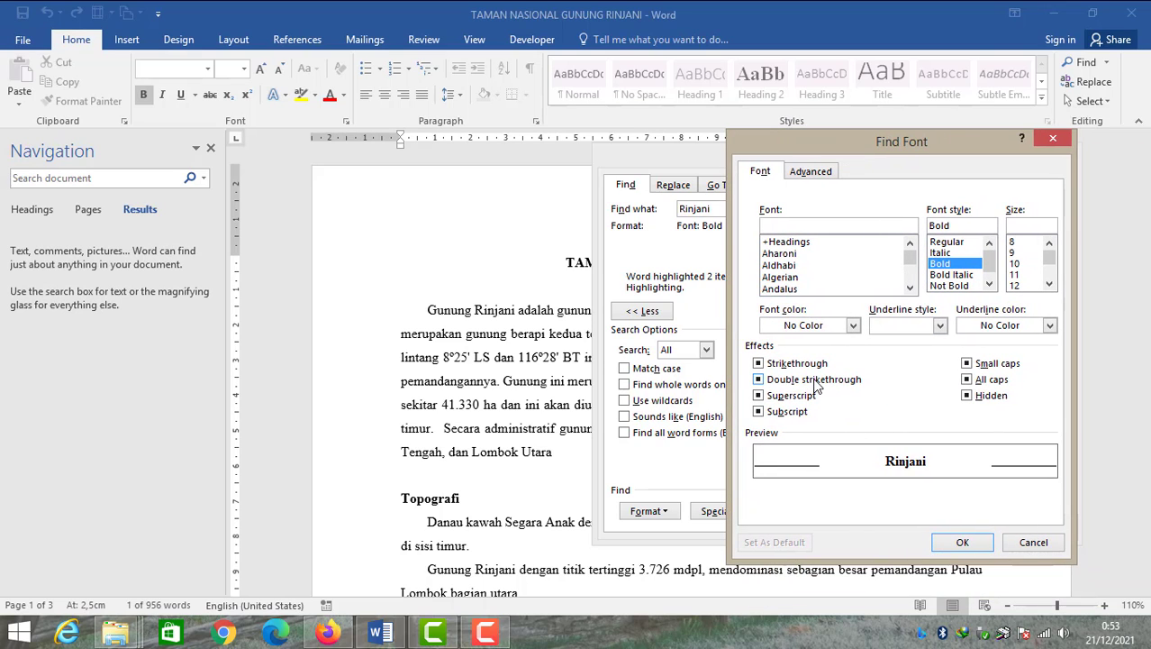
pyautogui.moveTo(860, 155); pyautogui.dragTo(893, 144)
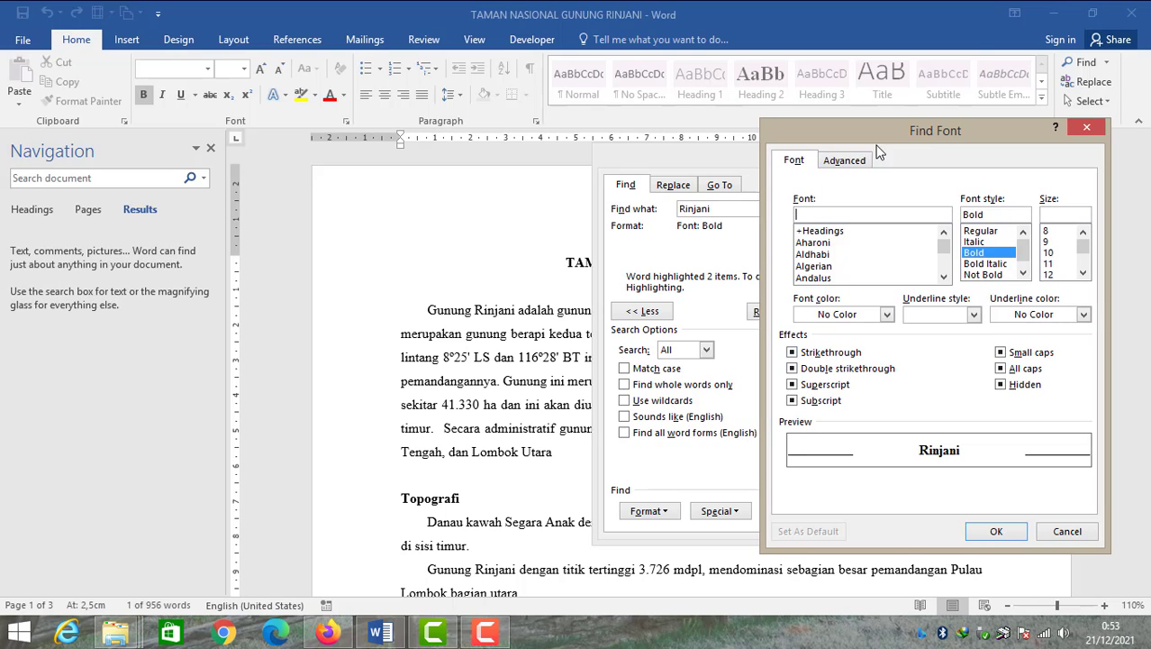
pyautogui.moveTo(876, 149); pyautogui.dragTo(885, 150)
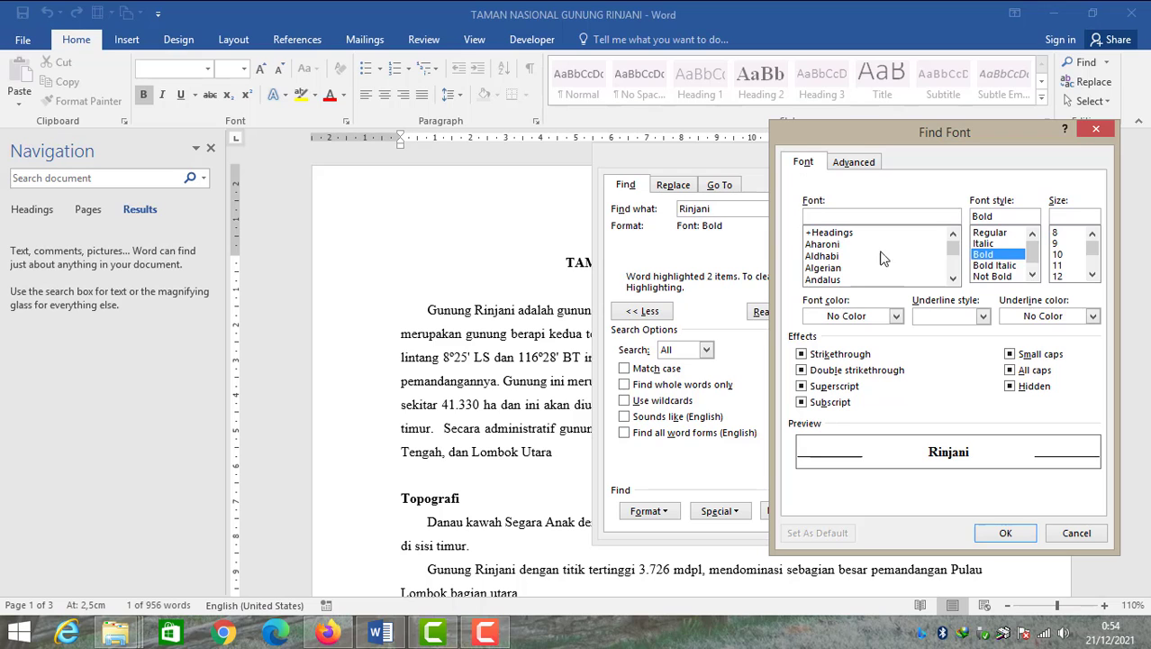
pyautogui.moveTo(977, 141); pyautogui.dragTo(951, 120)
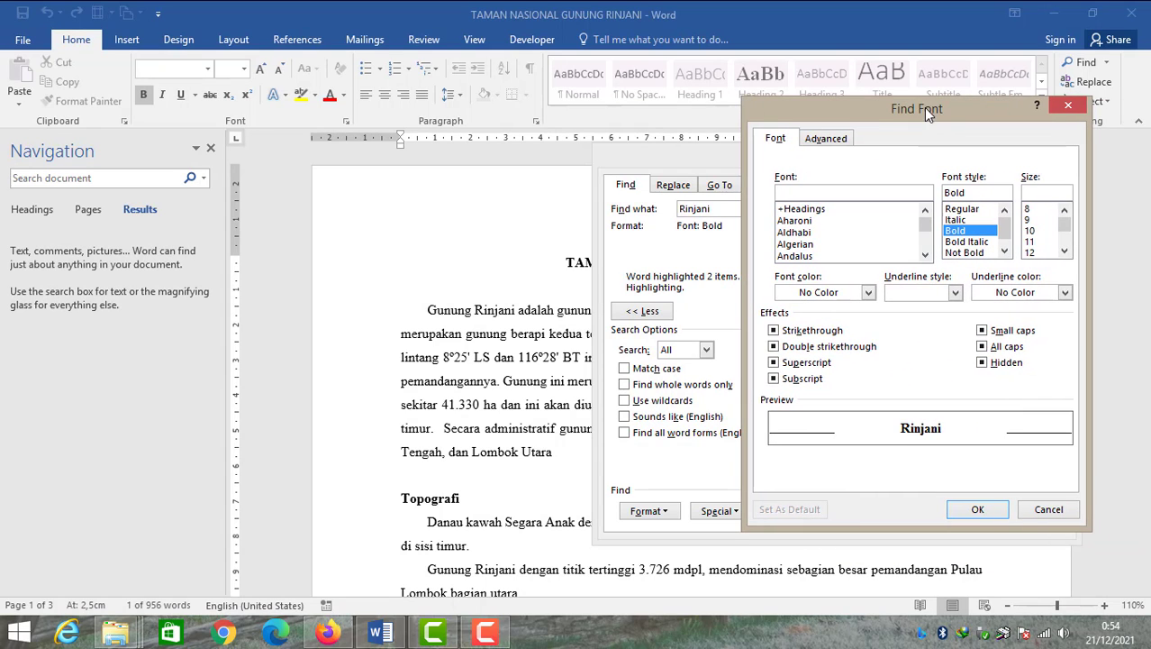
pyautogui.click(980, 511)
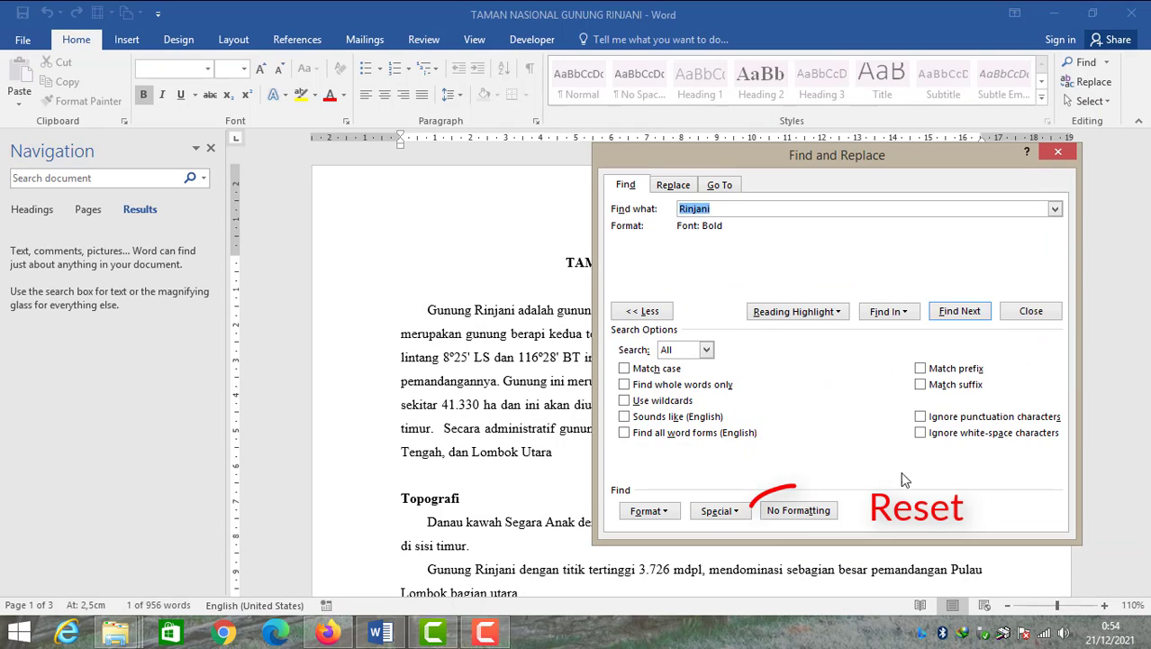
# Remove all format conditions from the Rinjani search
pyautogui.click(791, 511)
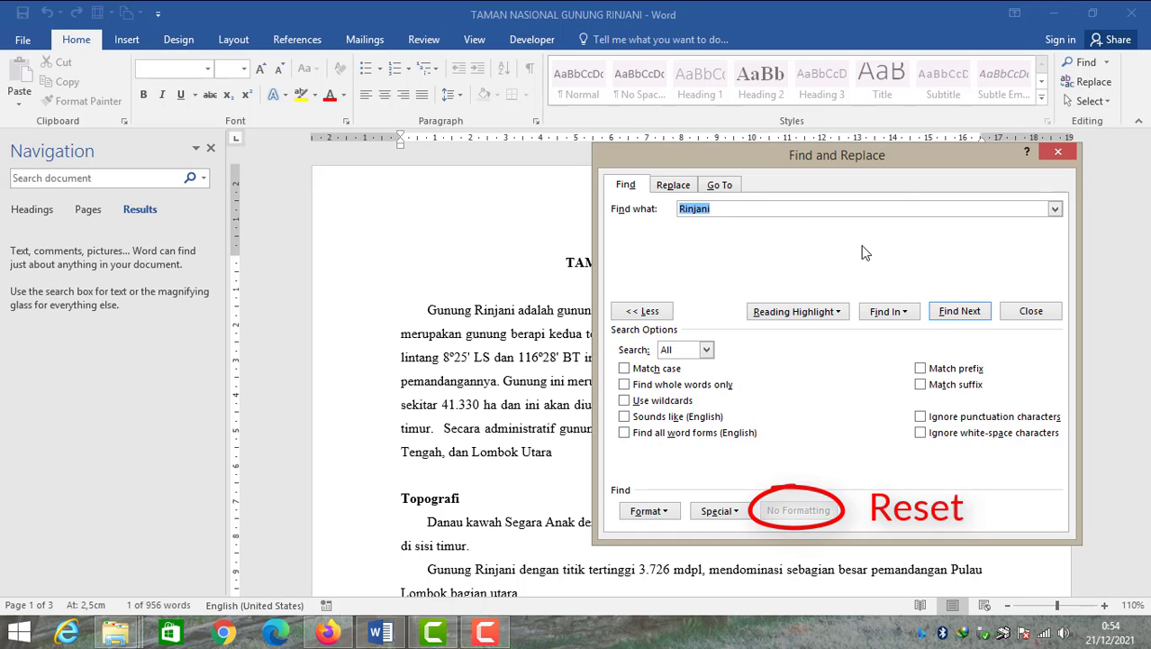
pyautogui.moveTo(900, 161); pyautogui.dragTo(907, 186)
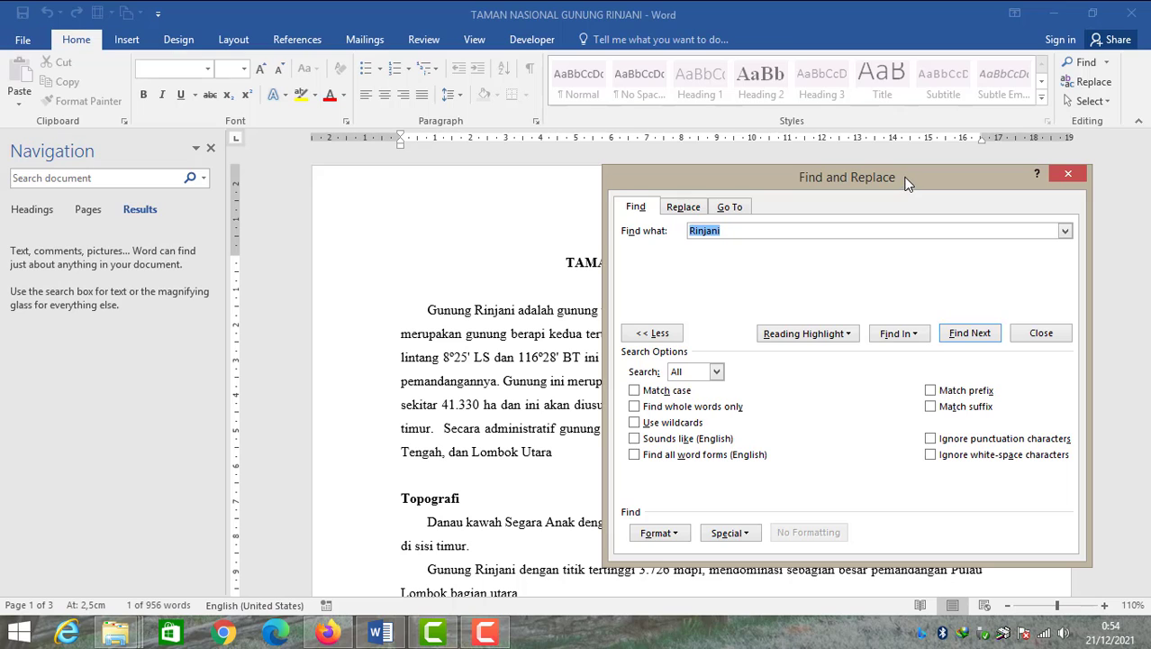
pyautogui.moveTo(909, 183); pyautogui.dragTo(919, 224)
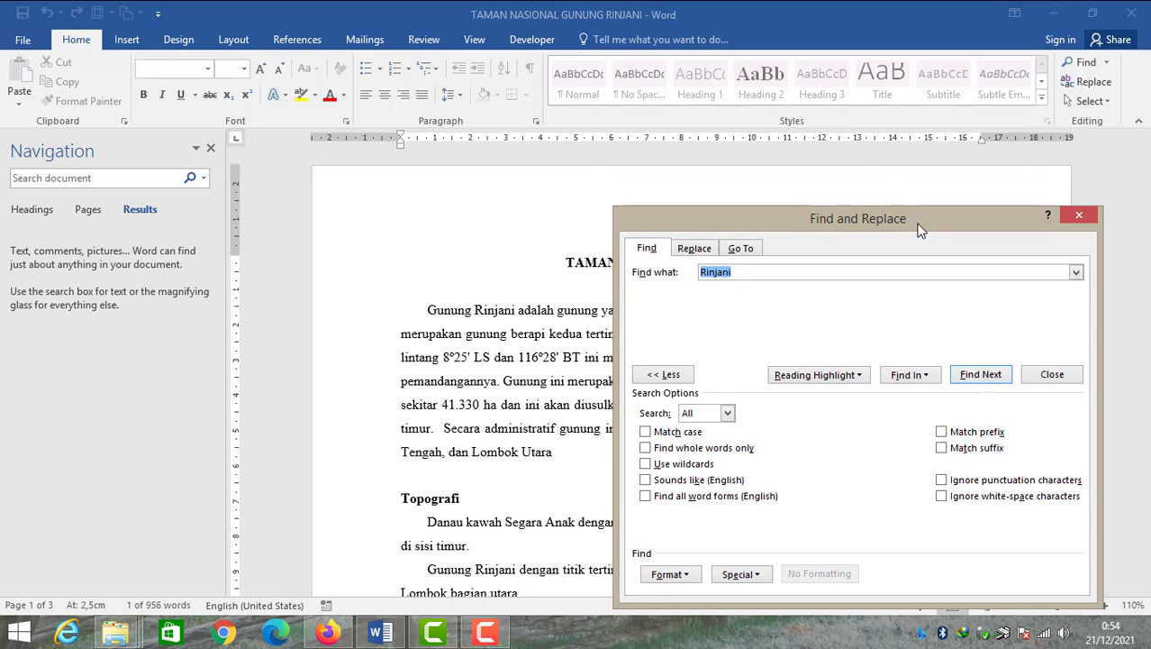
# Use Go To to jump to page 2 of the document
pyautogui.click(741, 249)
pyautogui.moveTo(859, 220); pyautogui.dragTo(872, 226)
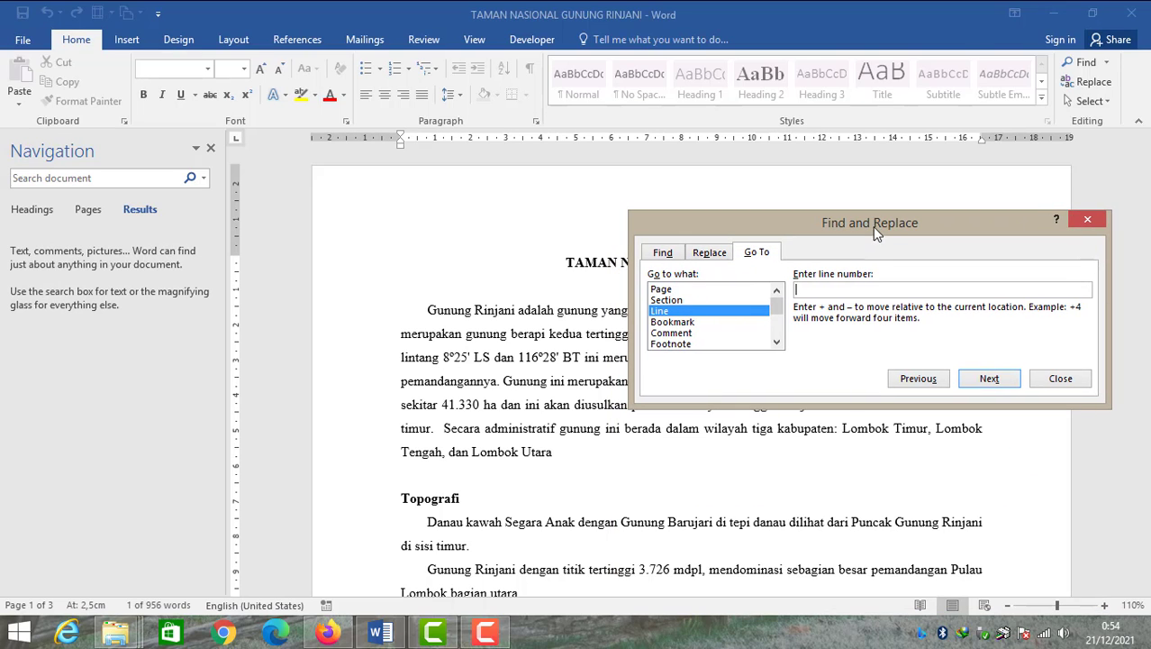
pyautogui.click(668, 289)
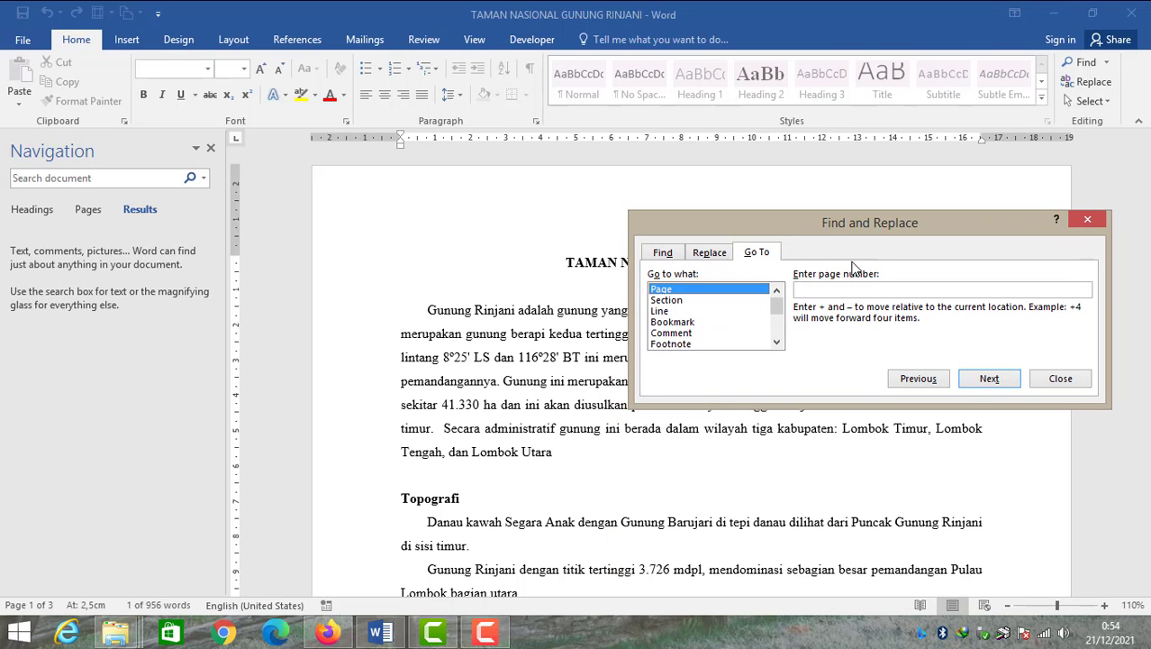
pyautogui.moveTo(850, 233); pyautogui.dragTo(852, 261)
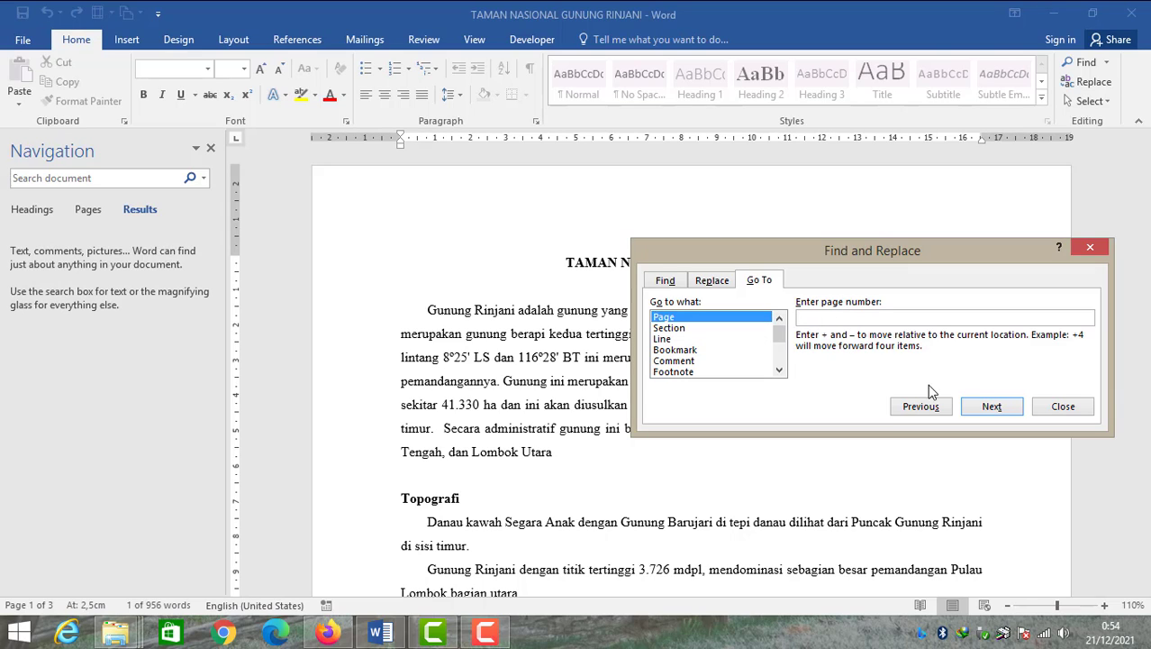
pyautogui.write('2')
pyautogui.click(992, 406)
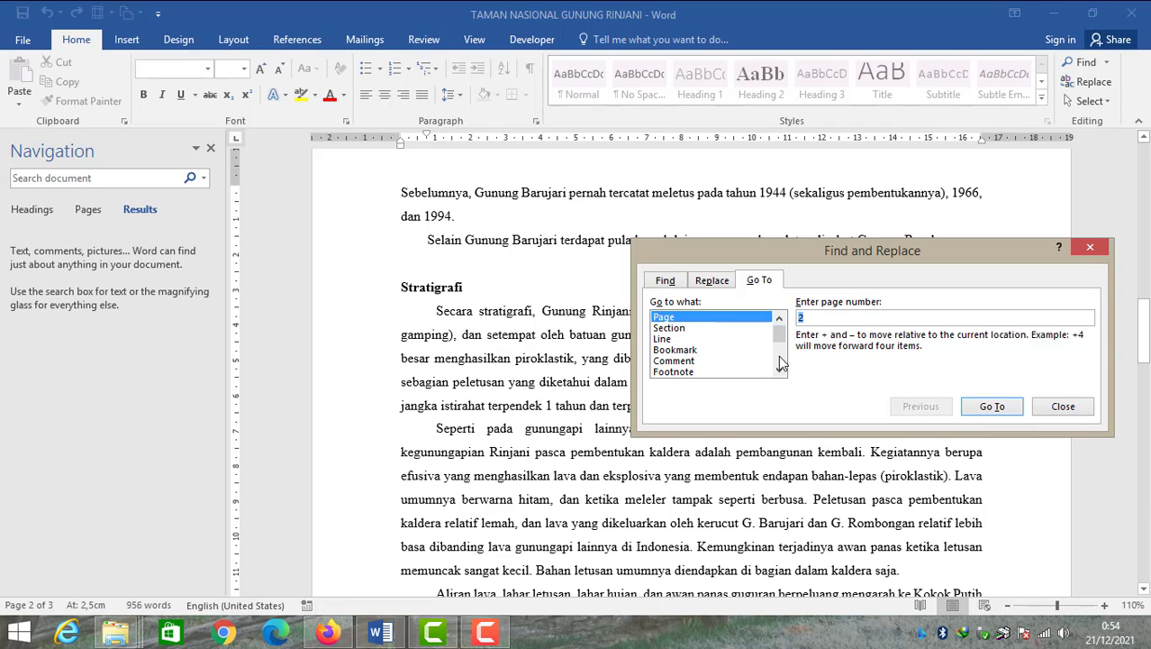
# Use Go To to jump to line 10 of the document
pyautogui.click(676, 349)
pyautogui.click(673, 339)
pyautogui.click(827, 318)
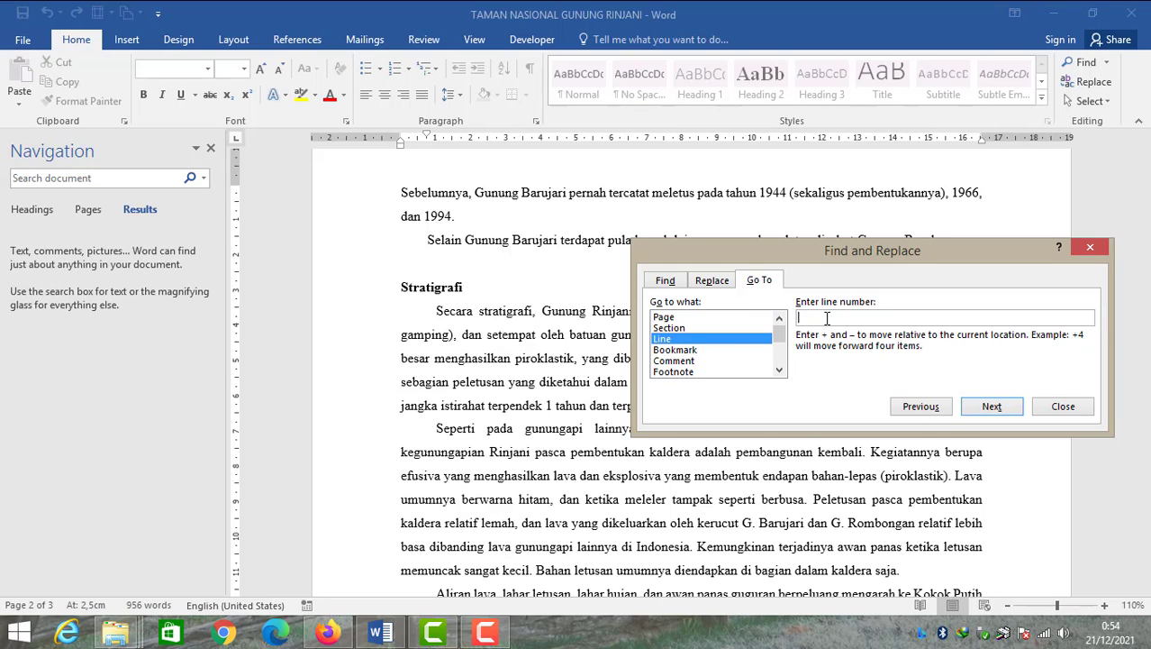
pyautogui.write('10')
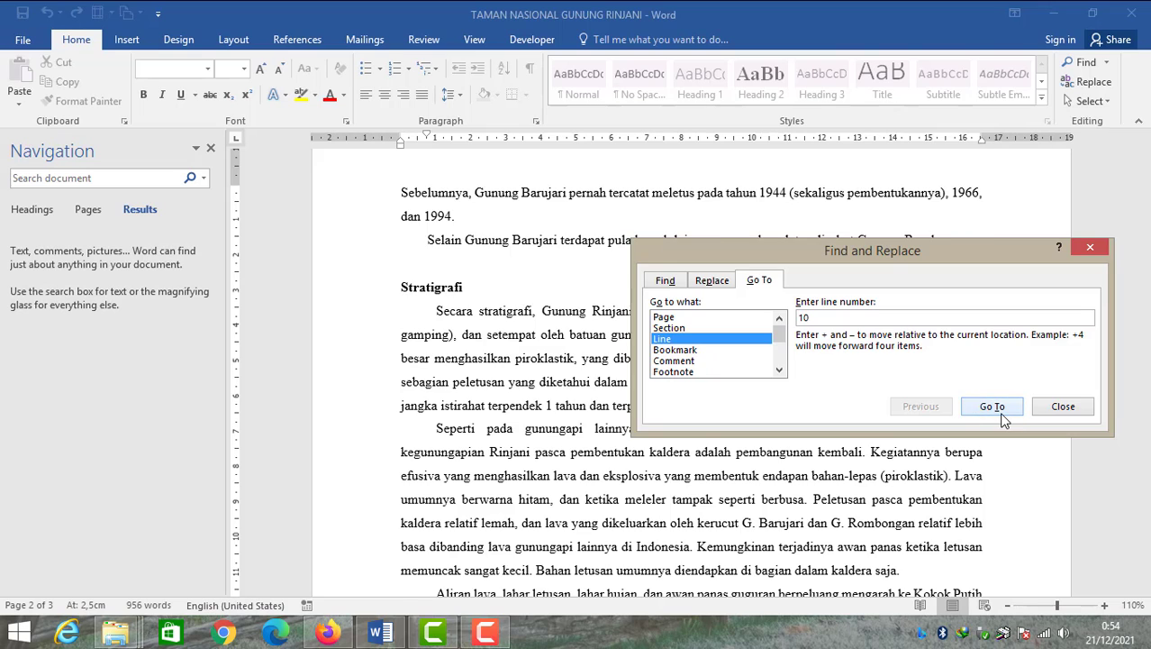
pyautogui.click(996, 407)
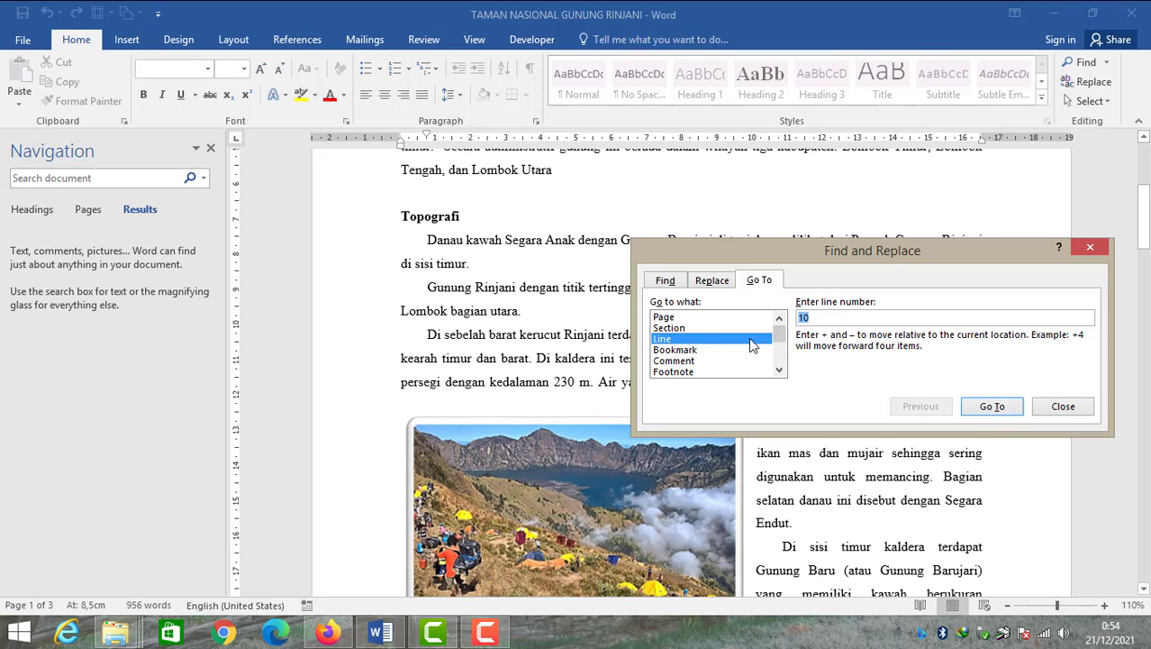
pyautogui.moveTo(1145, 217); pyautogui.dragTo(1150, 189)
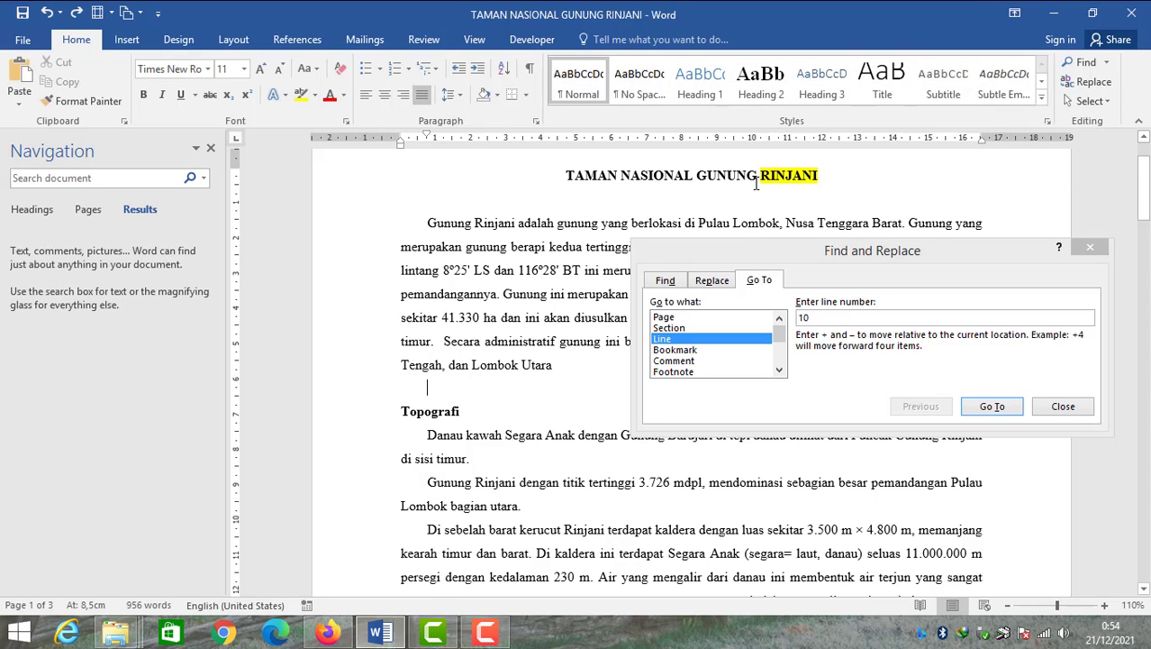